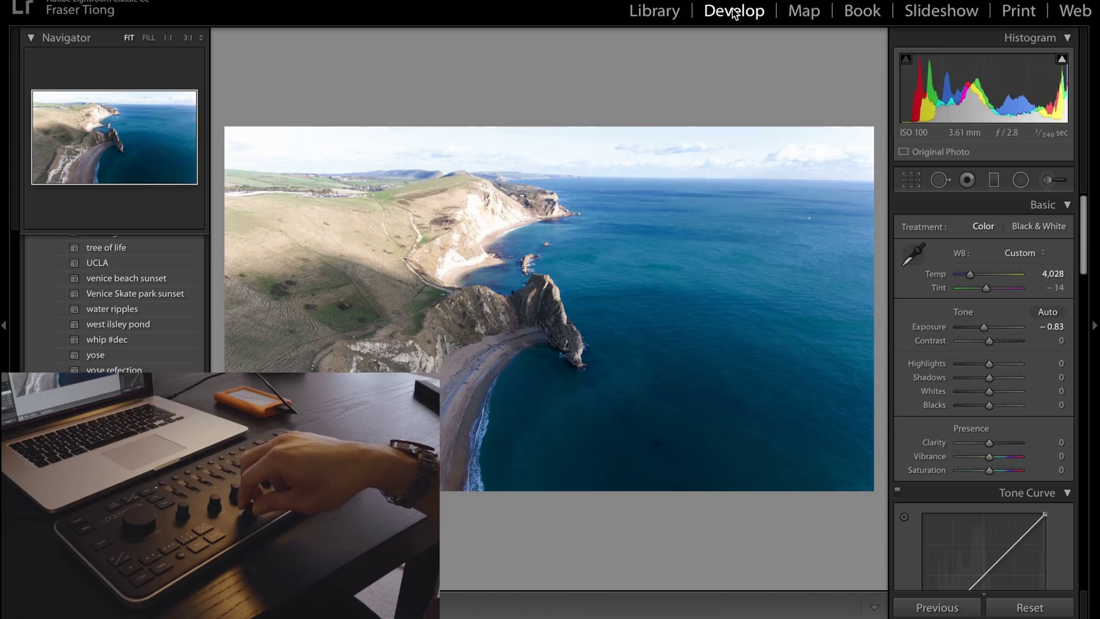
# Lower the exposure of the coastal photo to −3.11.
pyautogui.press('-')
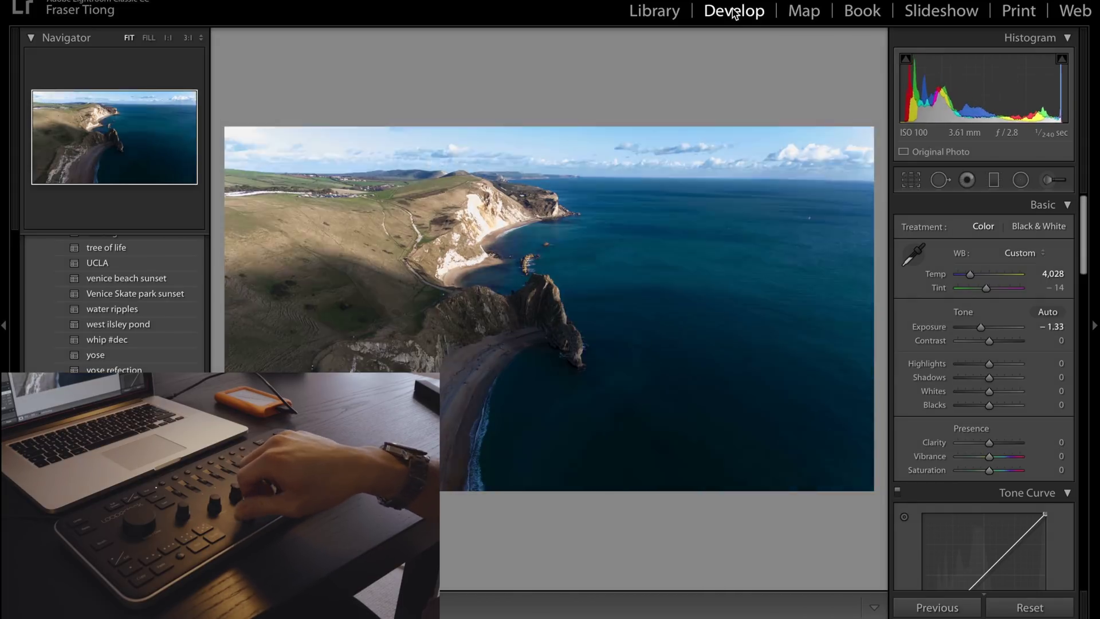
pyautogui.press('-')
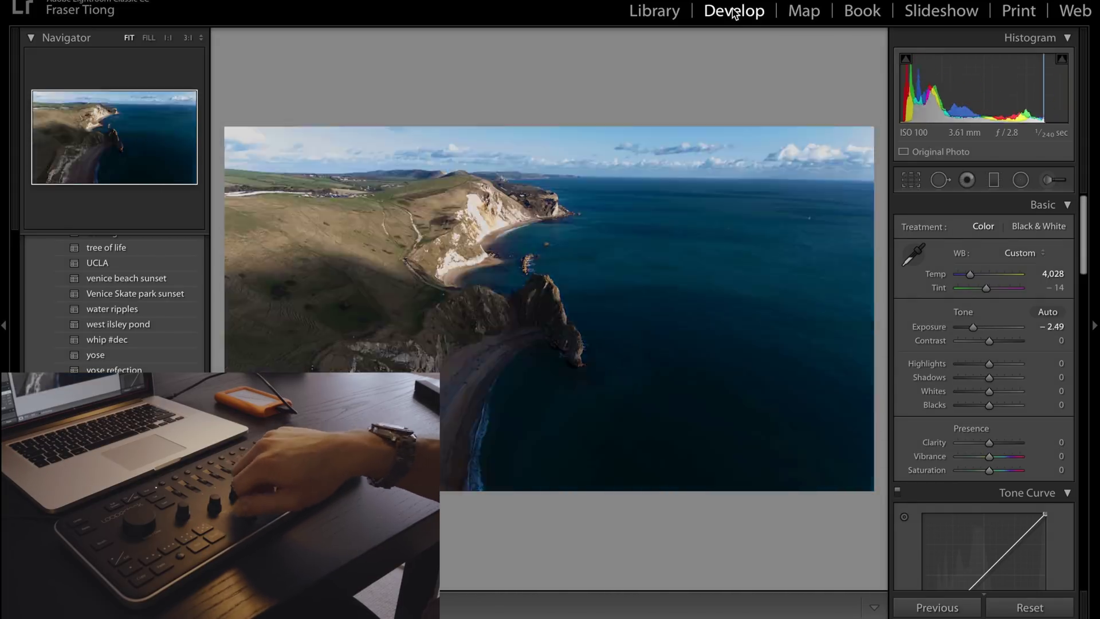
pyautogui.press('=')
pyautogui.press('-')
pyautogui.press('=')
pyautogui.press('+')
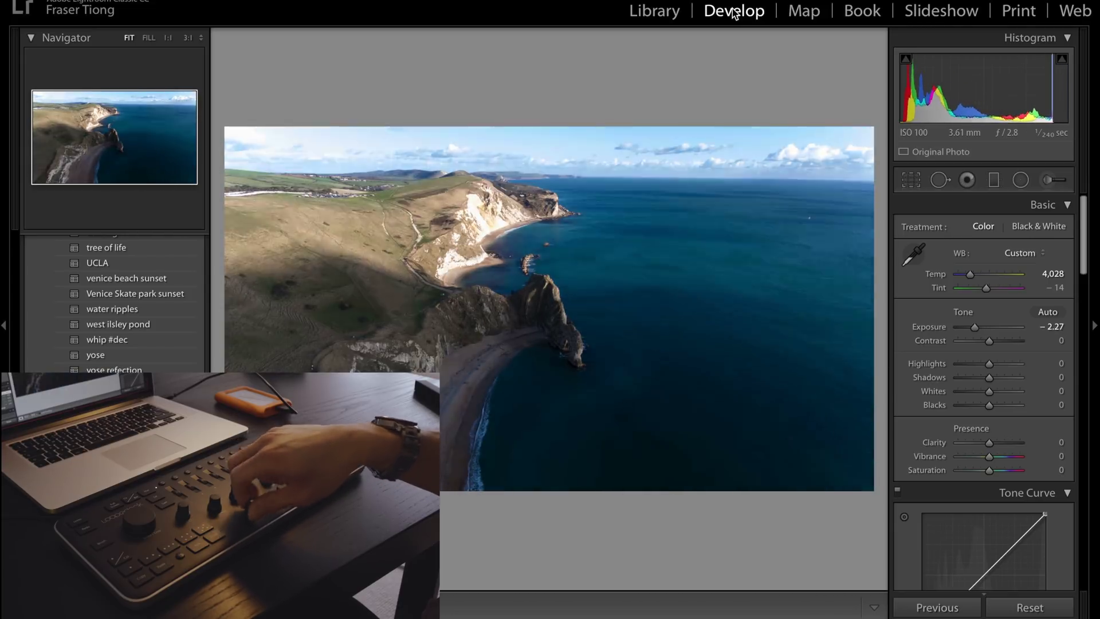
pyautogui.press('-')
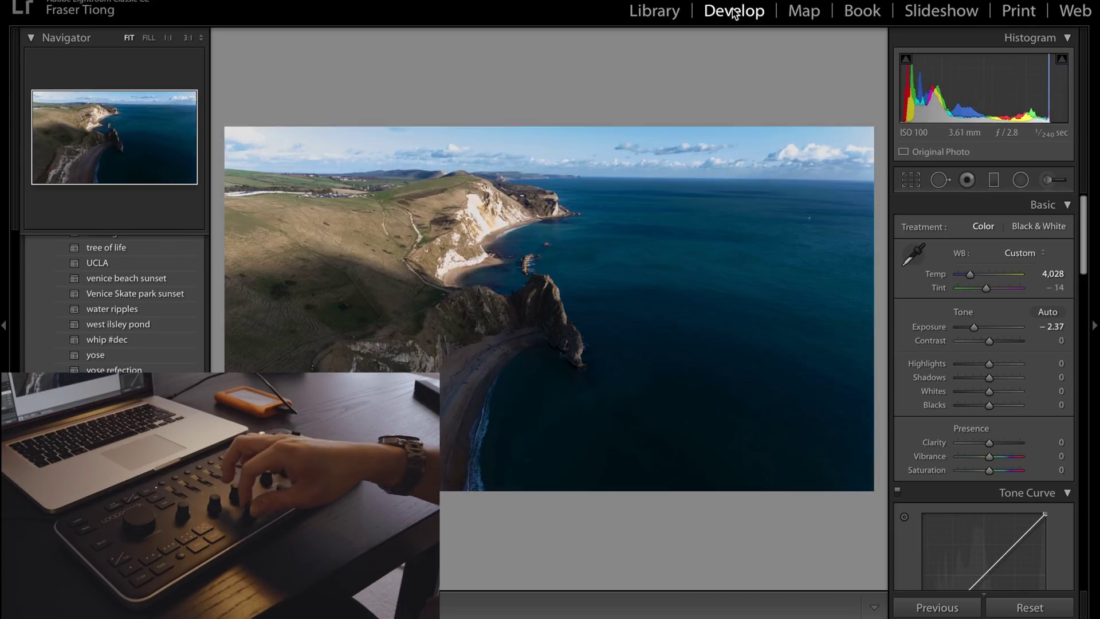
pyautogui.press('-')
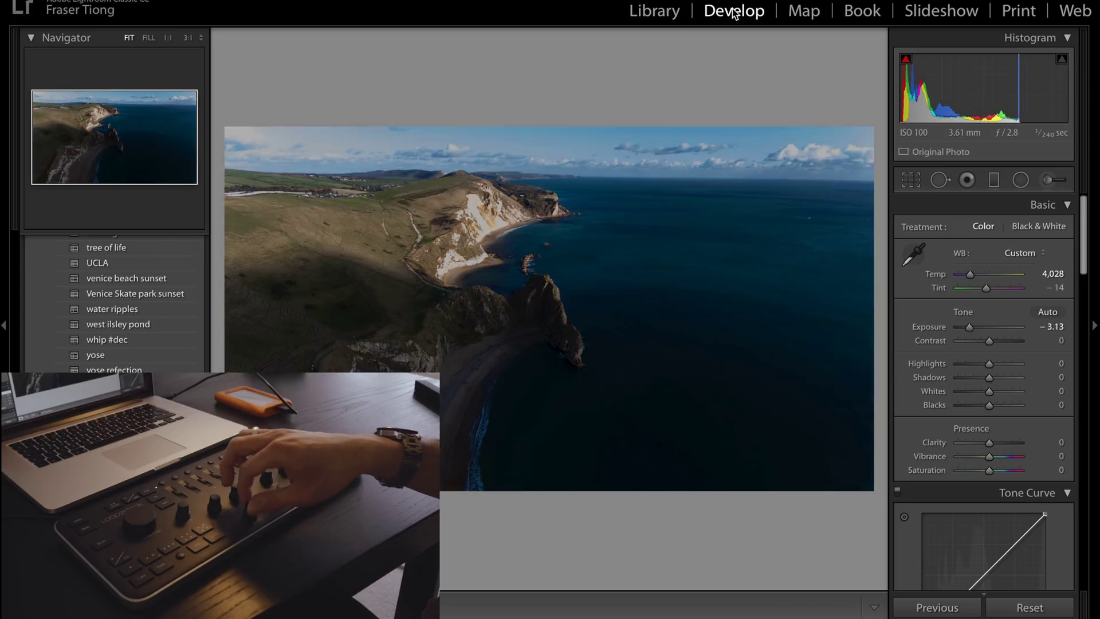
pyautogui.press('-')
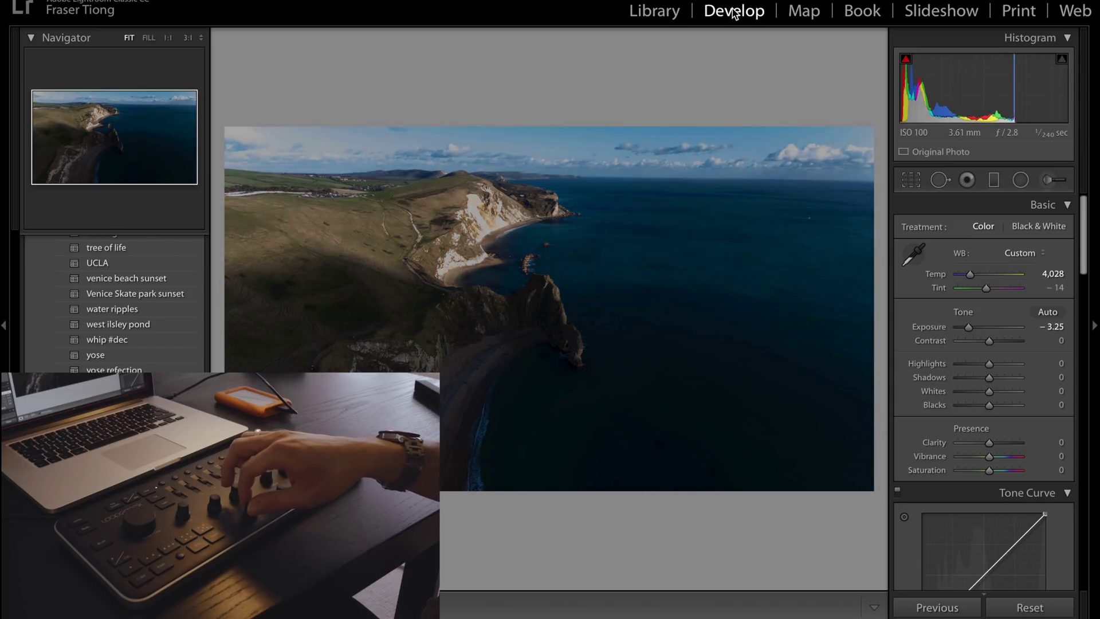
pyautogui.press('+')
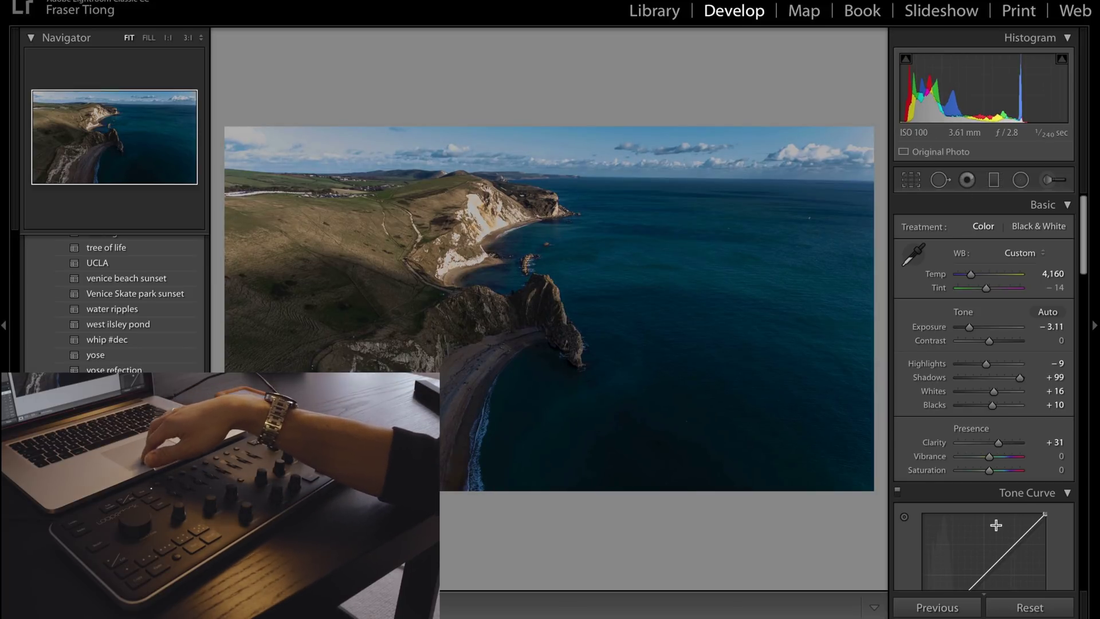
# Shape the RGB tone curve into an S-curve with three intermediate points and lift the black point to 8.6 %.
pyautogui.scroll(-5, 996, 525)
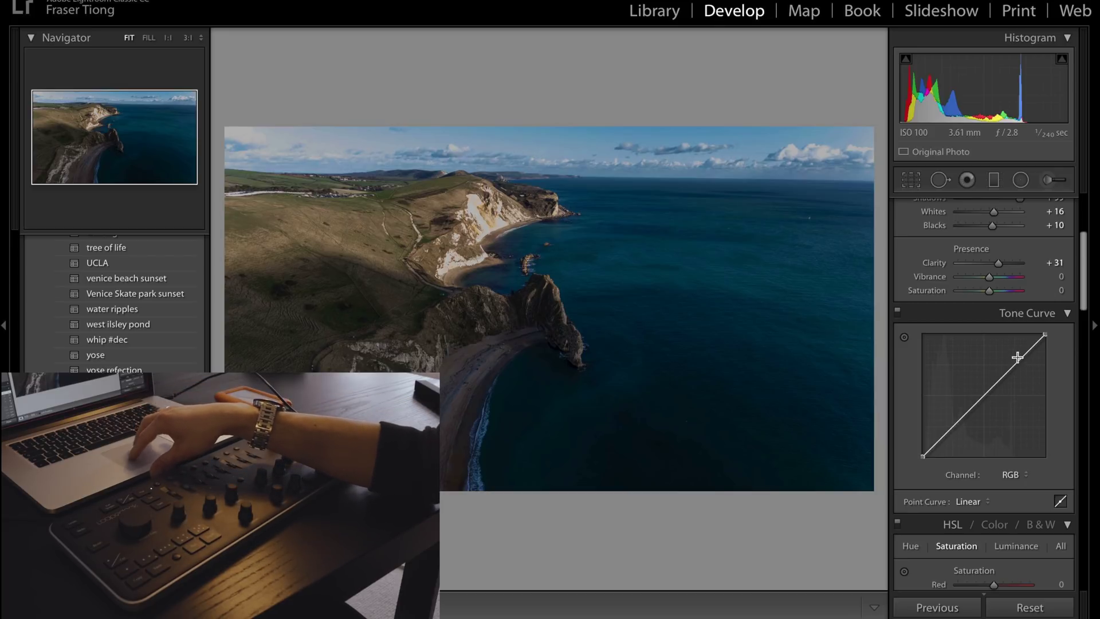
pyautogui.moveTo(1016, 363); pyautogui.dragTo(1016, 354)
pyautogui.click(984, 390)
pyautogui.moveTo(959, 417); pyautogui.dragTo(956, 424)
pyautogui.moveTo(924, 457); pyautogui.dragTo(922, 448)
pyautogui.moveTo(1016, 355); pyautogui.dragTo(1016, 353)
pyautogui.moveTo(985, 390); pyautogui.dragTo(986, 389)
pyautogui.moveTo(956, 425); pyautogui.dragTo(921, 448)
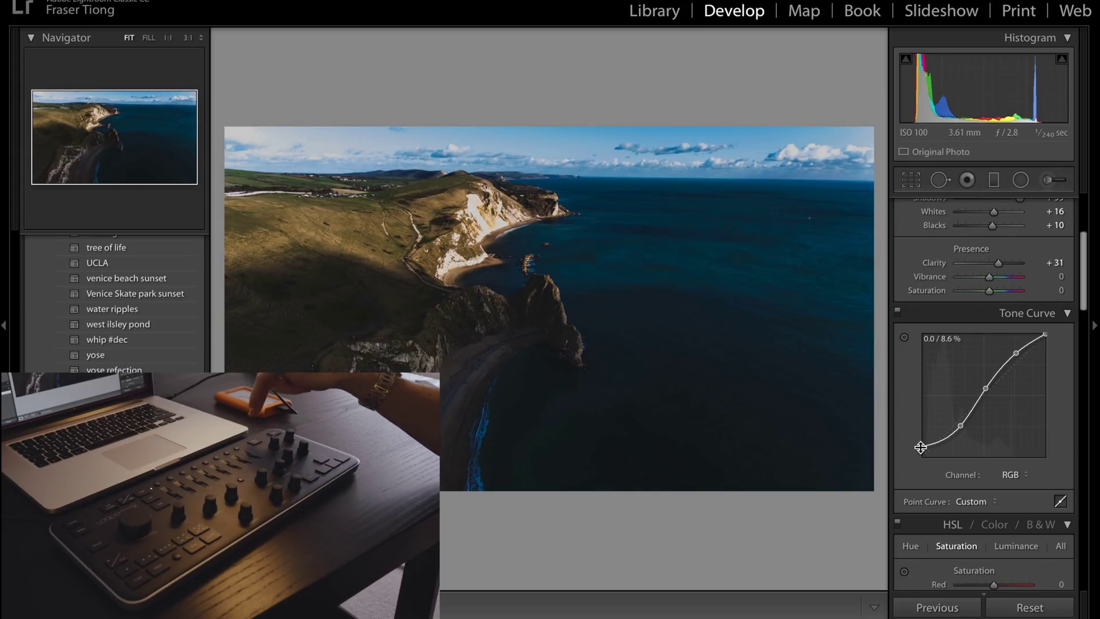
# Compare the edited photo with the original several times in the split before/after view.
pyautogui.press('y')
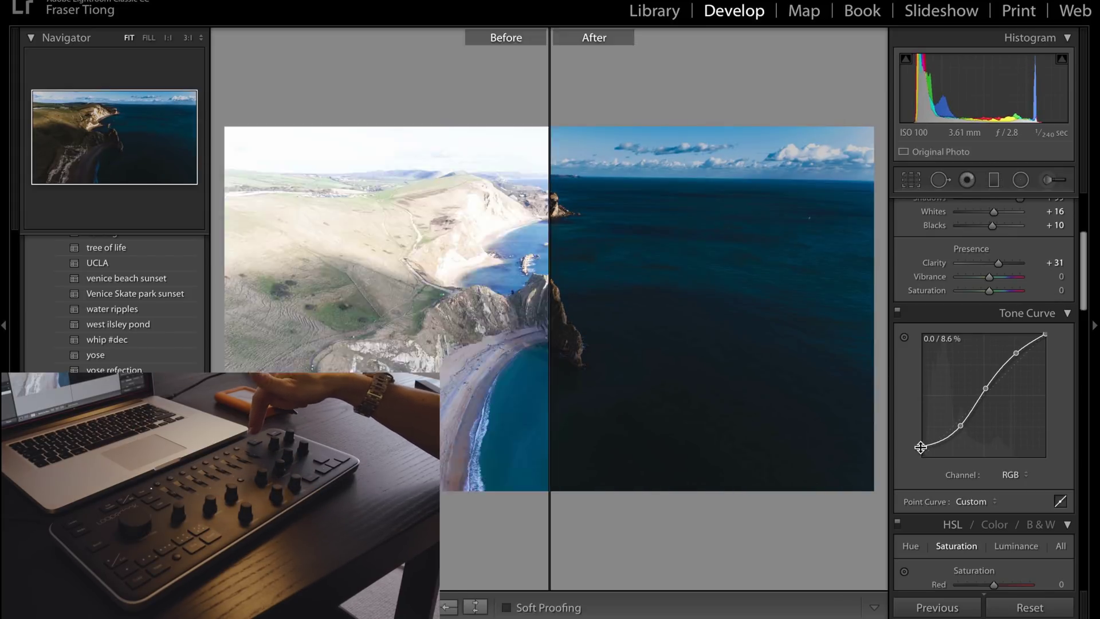
pyautogui.press('y')
pyautogui.press('y')
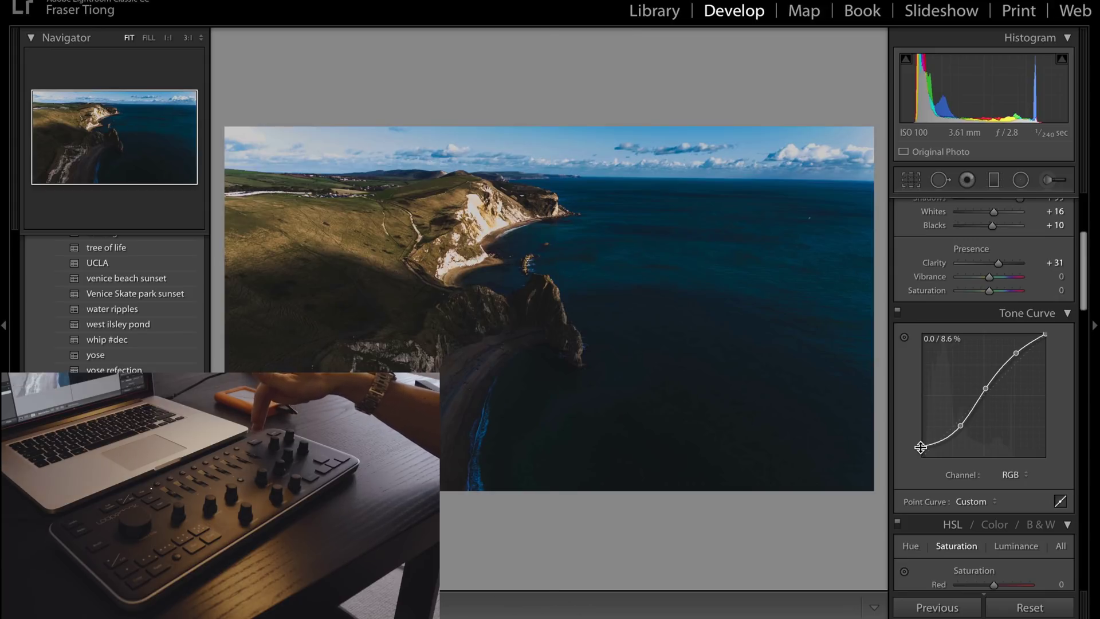
pyautogui.press('y')
pyautogui.press('y')
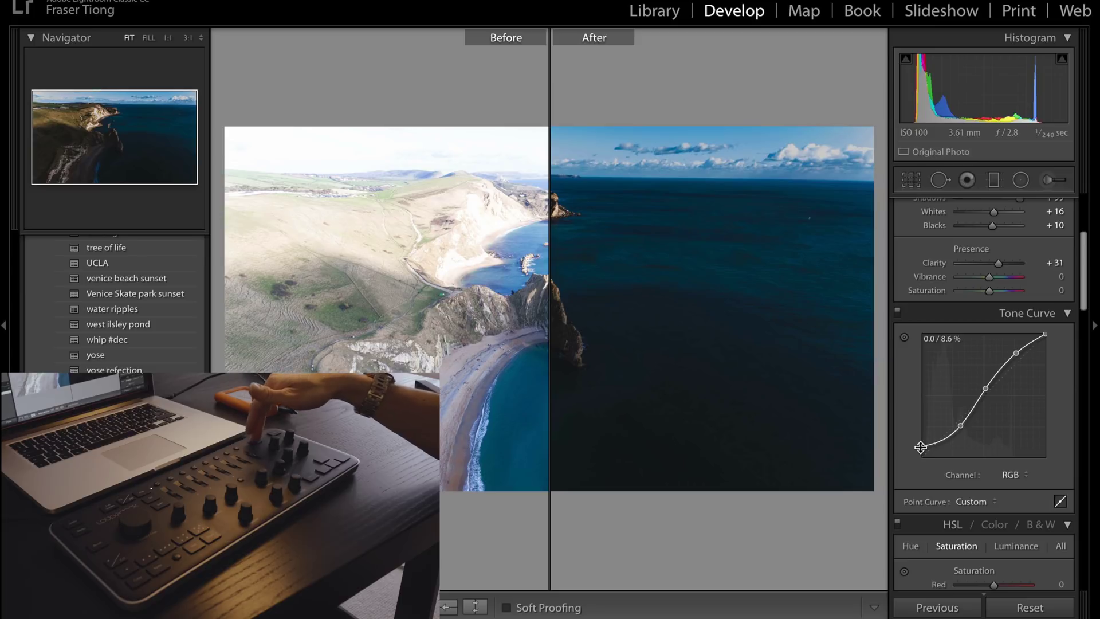
pyautogui.press('y')
pyautogui.press('y')
pyautogui.press('y')
# Set the HSL hue of Red to −10.
pyautogui.scroll(-5, 1008, 416)
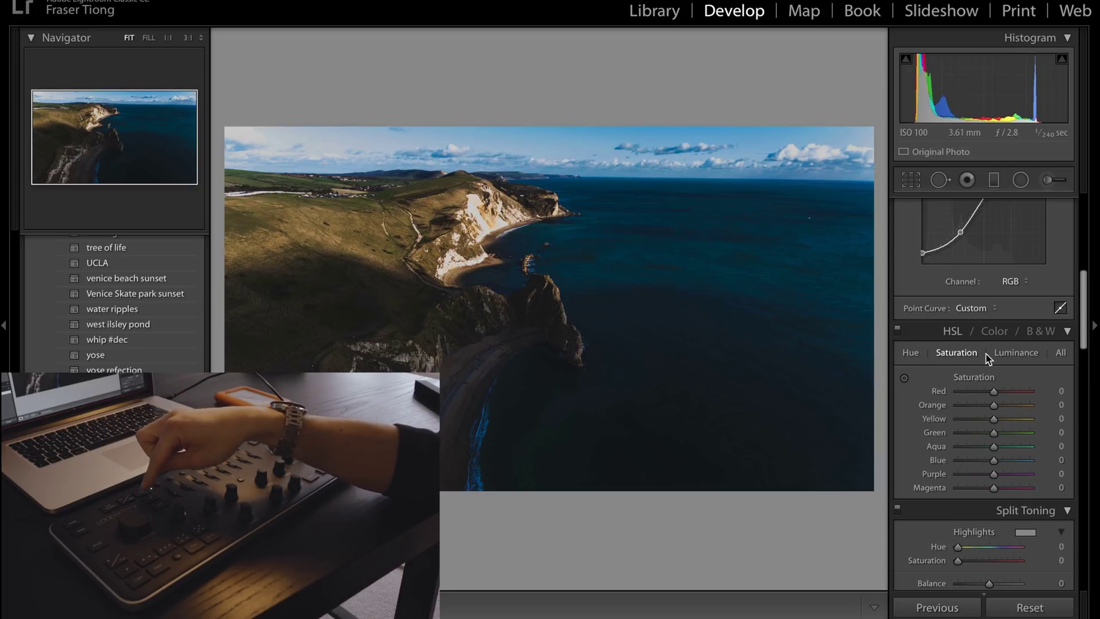
pyautogui.hotkey('ctrl', '3')
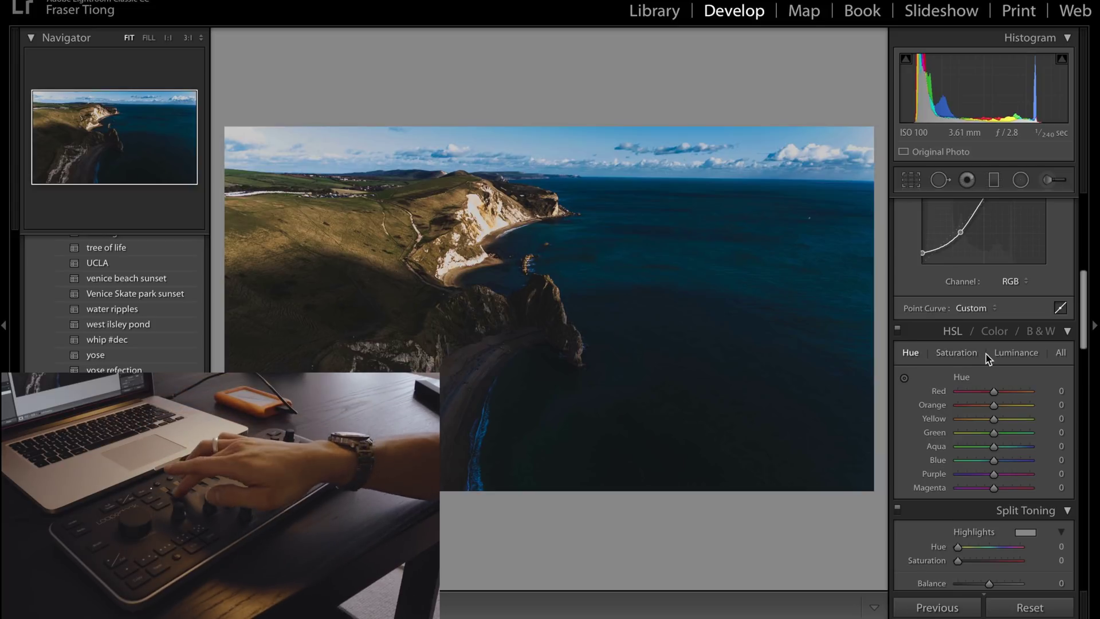
pyautogui.press('-')
pyautogui.press('-')
pyautogui.press('-')
pyautogui.press('-')
pyautogui.press('-')
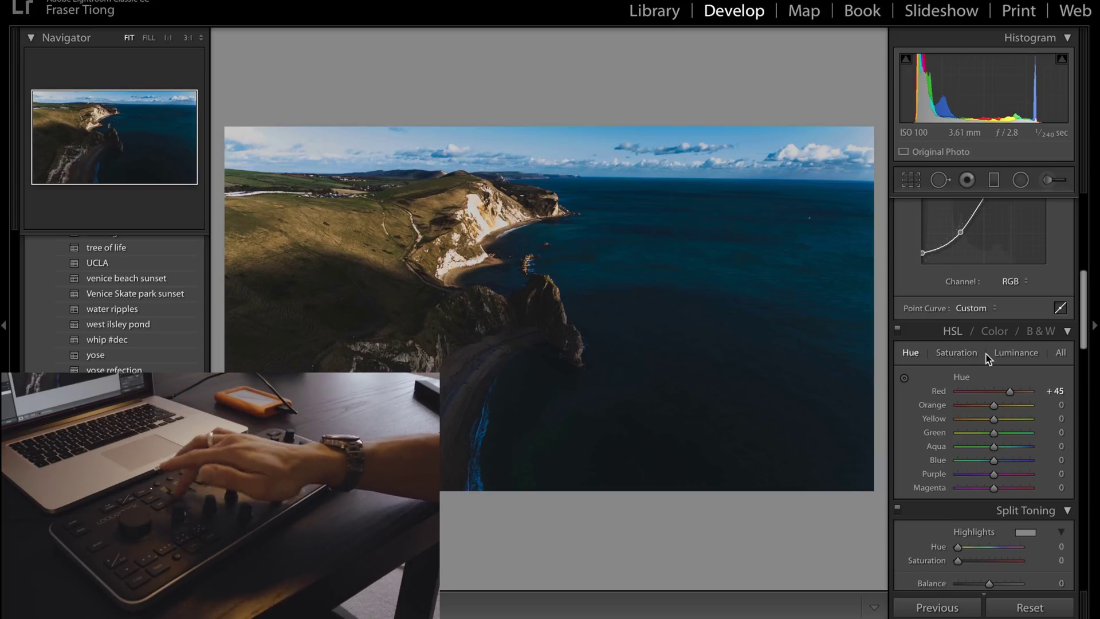
pyautogui.press('+')
pyautogui.press('+')
pyautogui.press('+')
pyautogui.press('+')
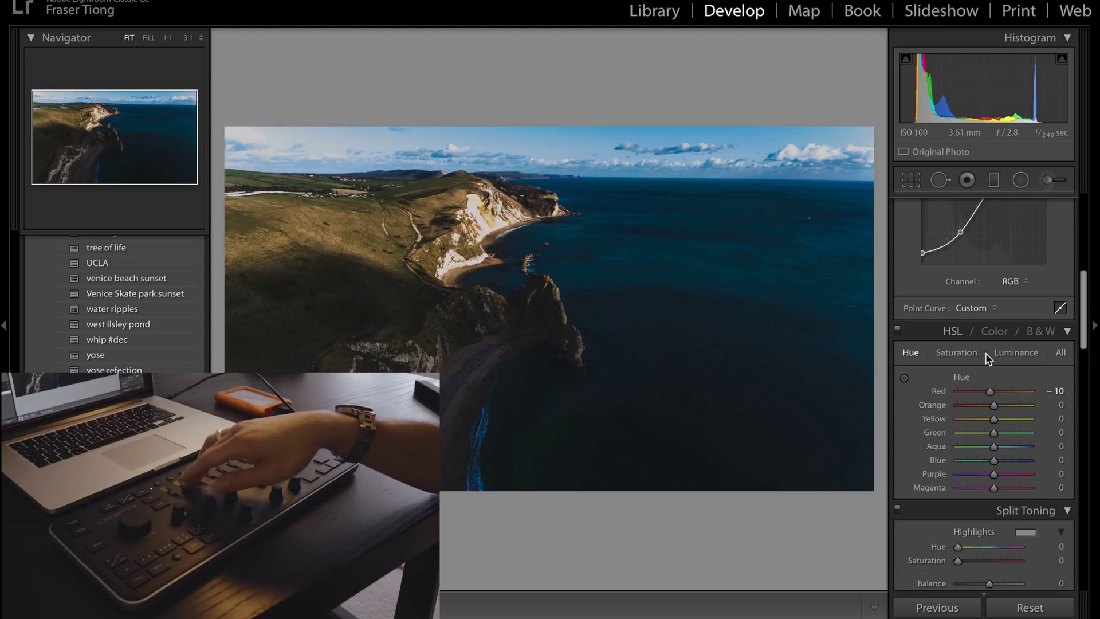
# Set the HSL hue of Orange to +7 and of Yellow to −6.
pyautogui.press('+')
pyautogui.press('+')
pyautogui.press('+')
pyautogui.press('-')
pyautogui.press('-')
pyautogui.press('-')
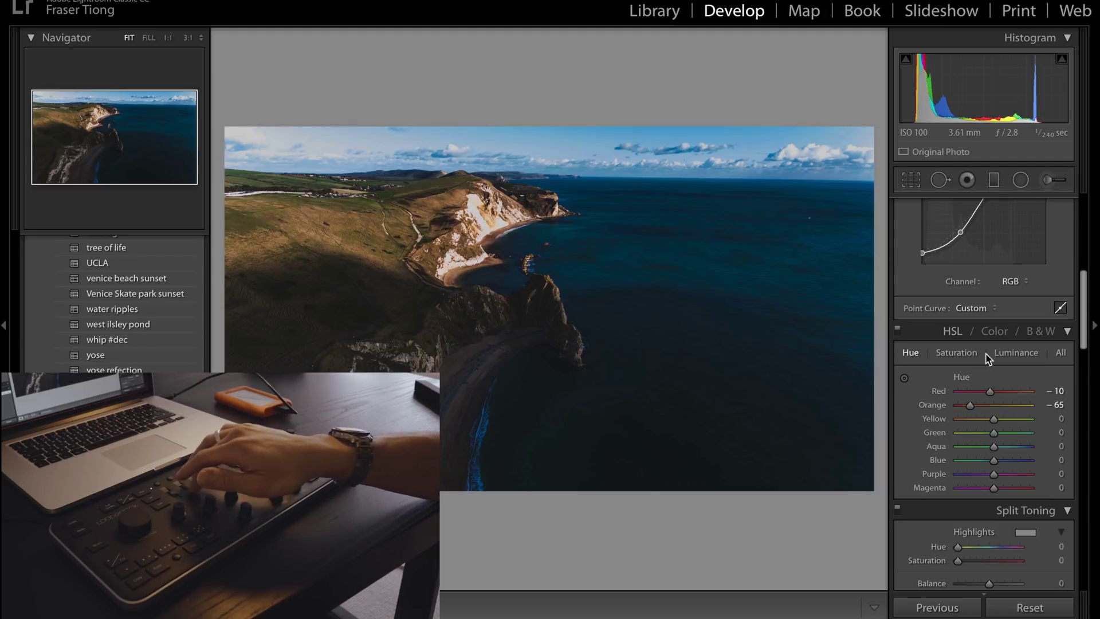
pyautogui.press('-')
pyautogui.press('-')
pyautogui.press('+')
pyautogui.press('+')
pyautogui.press('+')
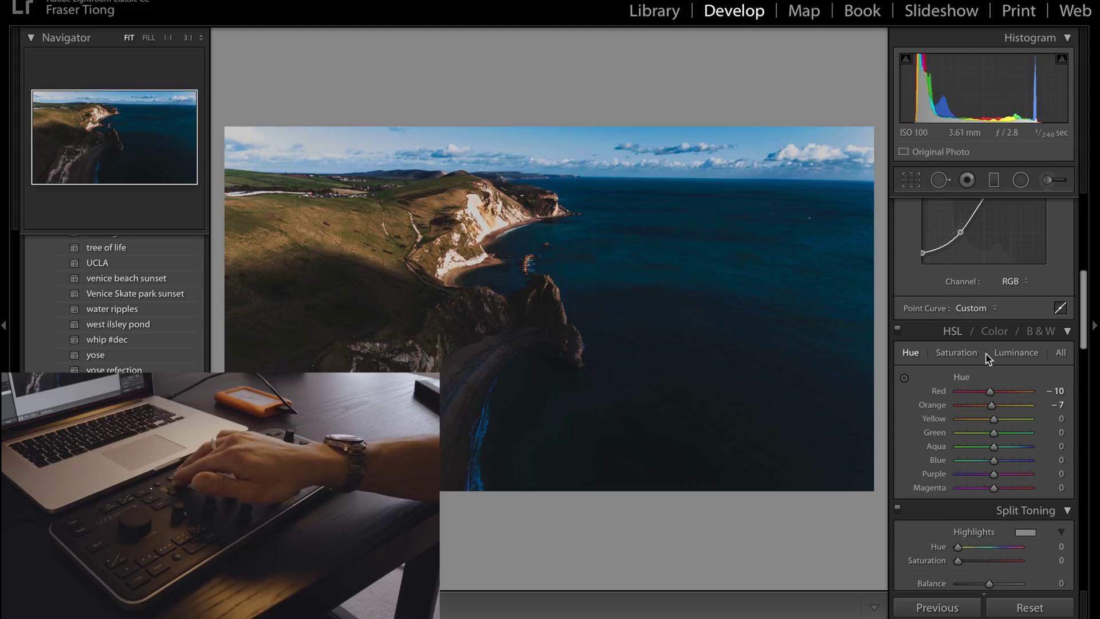
pyautogui.press('+')
pyautogui.press('+')
pyautogui.press('+')
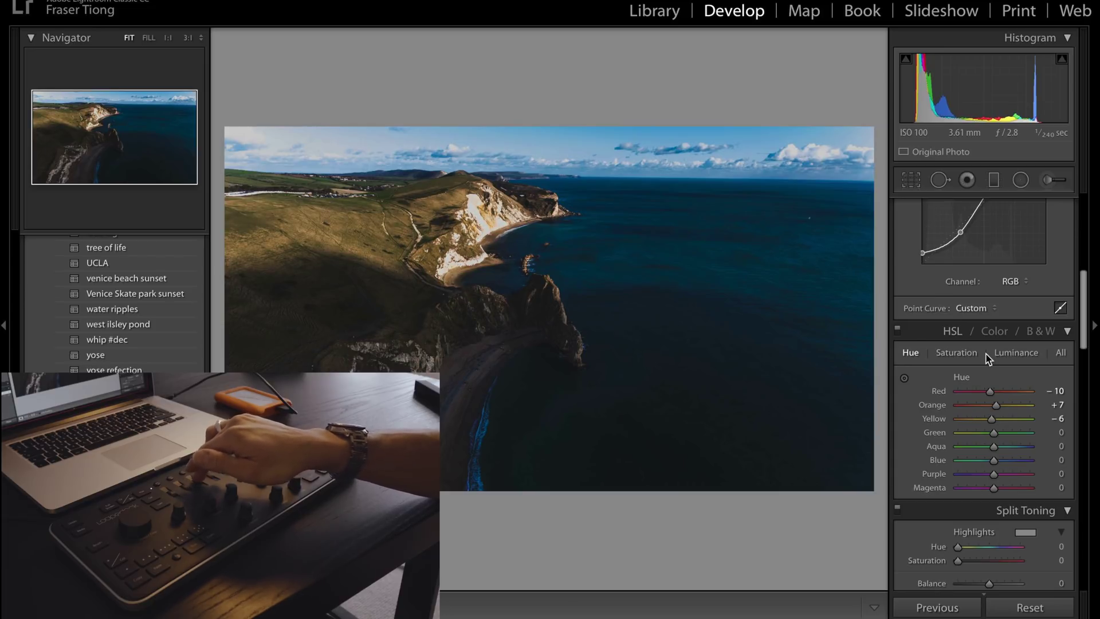
# Lower the remaining HSL hues to shift the sea and sky from blue towards teal.
pyautogui.press('-')
pyautogui.press('-')
pyautogui.press('-')
# Set the HSL saturation of Orange to −18 and of Yellow to −29.
pyautogui.hotkey('ctrl', 'alt', 'shift', 's')
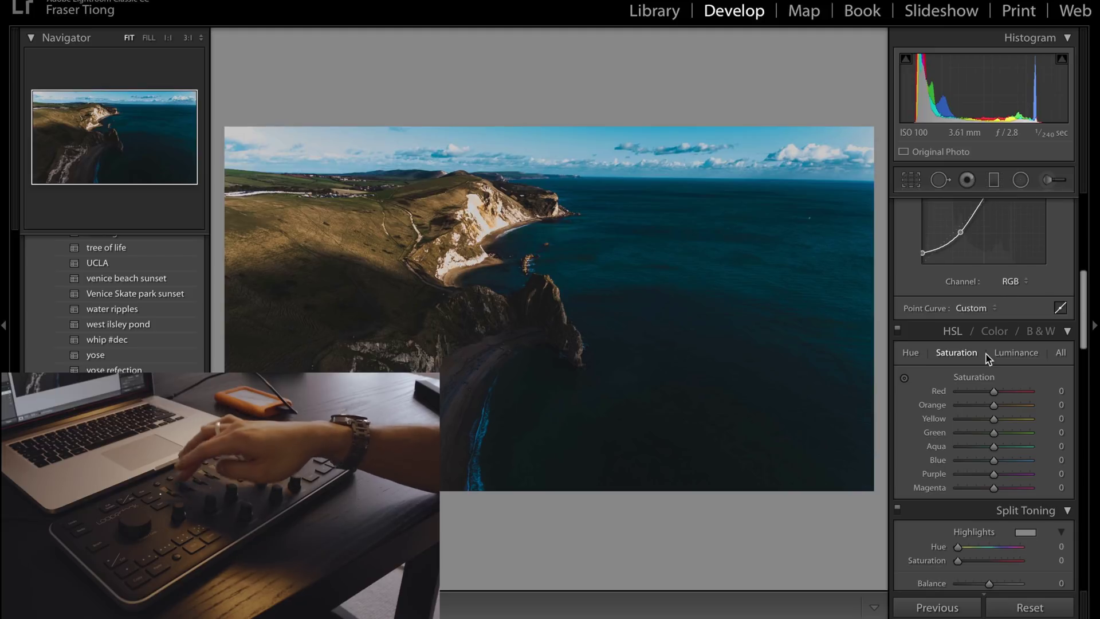
pyautogui.press('+')
pyautogui.press('+')
pyautogui.press('+')
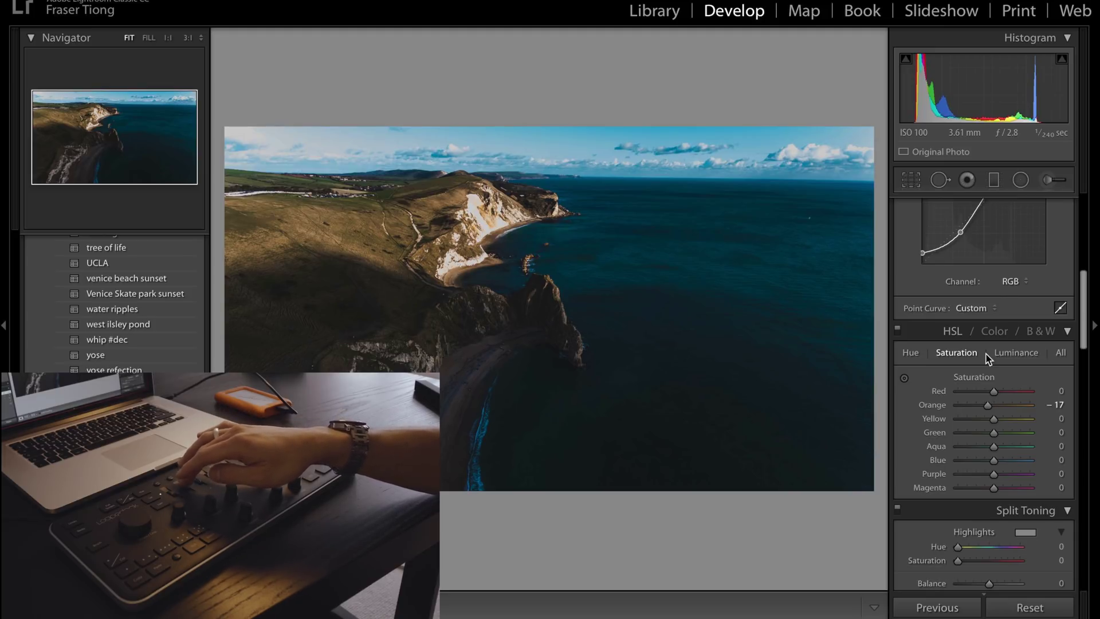
pyautogui.press('-')
pyautogui.press('+')
pyautogui.press('+')
pyautogui.press('+')
pyautogui.press('+')
pyautogui.press('+')
pyautogui.press('+')
pyautogui.press('+')
pyautogui.press('+')
pyautogui.press('+')
pyautogui.press('=')
pyautogui.press('=')
pyautogui.press('=')
pyautogui.press('=')
pyautogui.press('=')
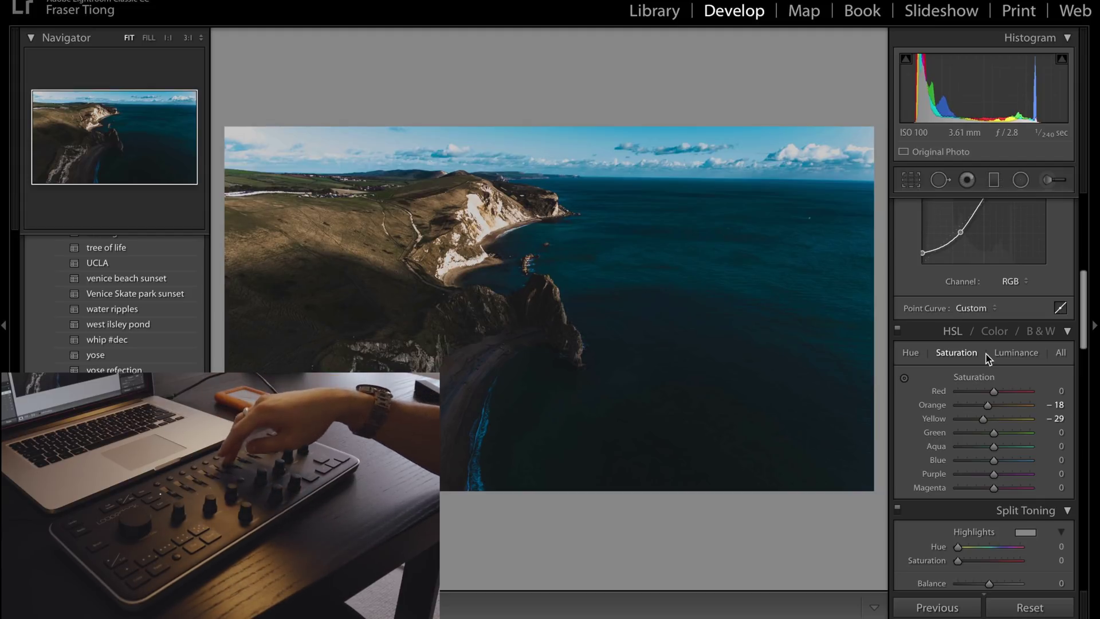
# Reduce the HSL saturation of Blue to −65 to mute the sea and sky.
pyautogui.press('-')
pyautogui.press('-')
pyautogui.press('-')
pyautogui.press('-')
pyautogui.press('-')
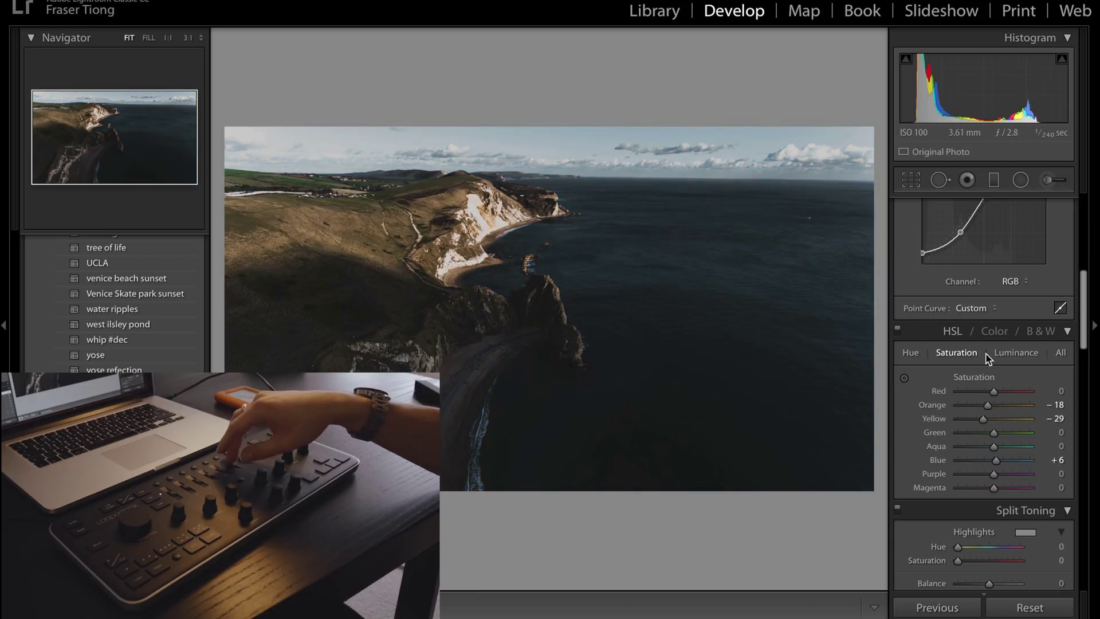
pyautogui.press('+')
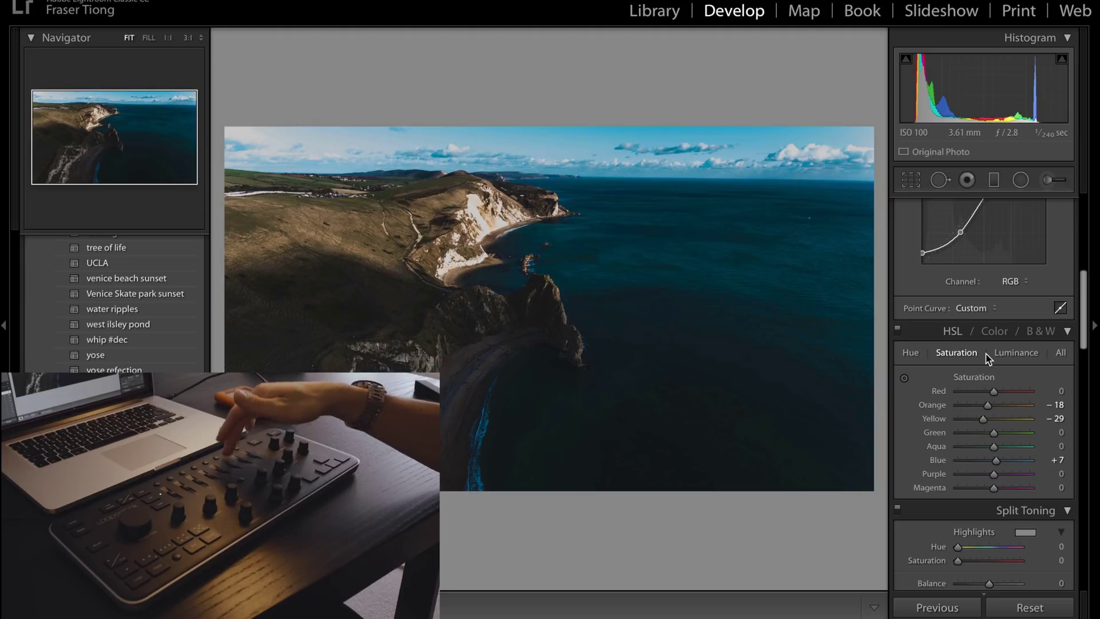
pyautogui.press(';')
pyautogui.press('-')
pyautogui.press(';')
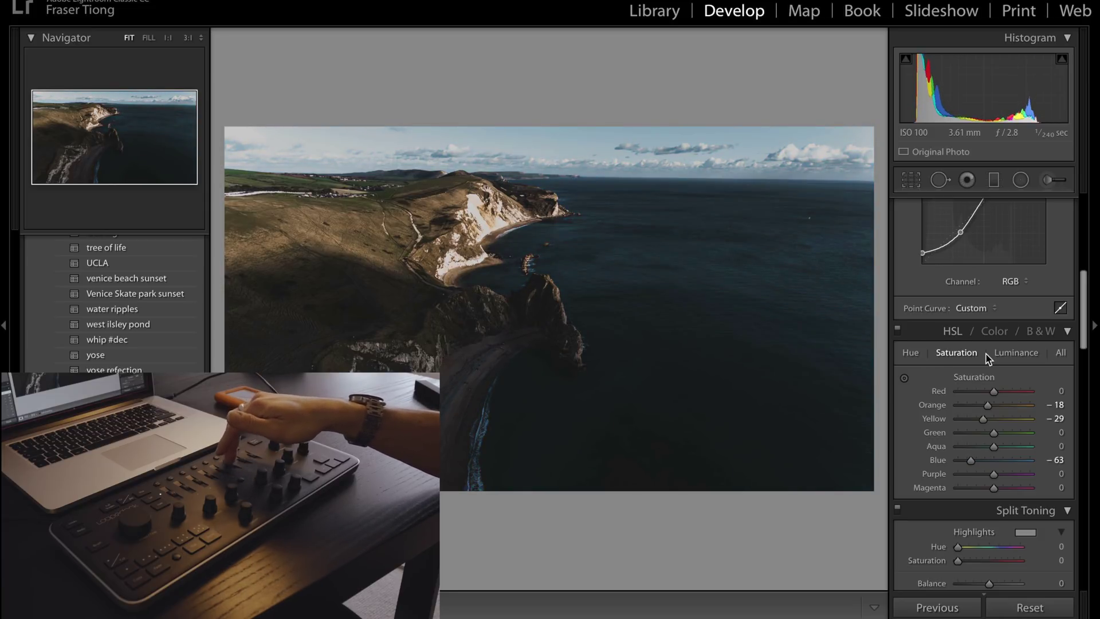
pyautogui.press('-')
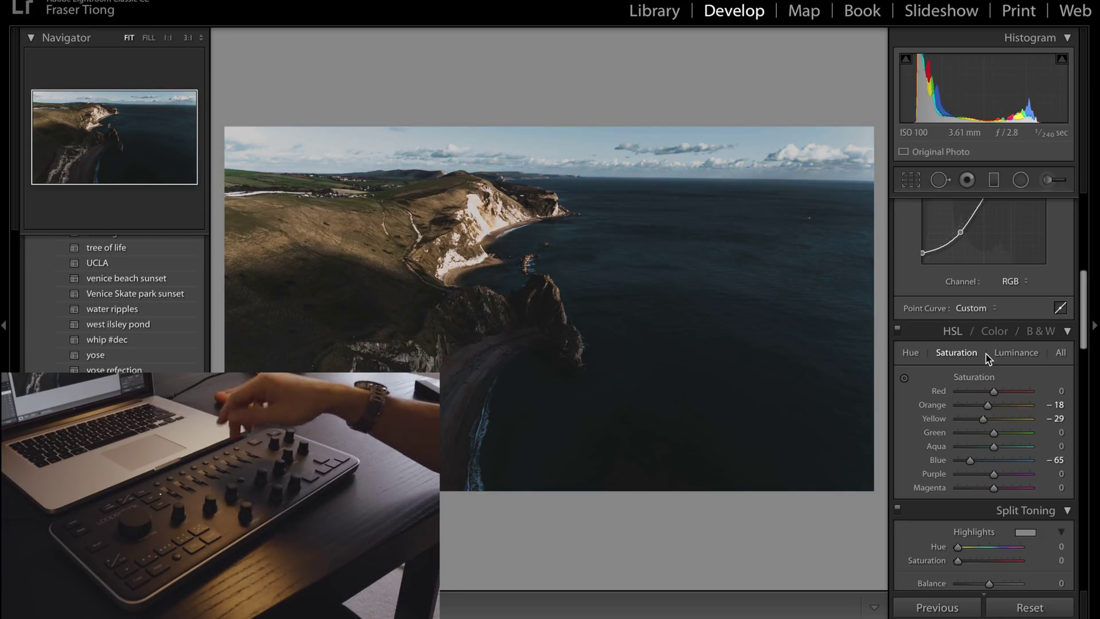
# Set the HSL luminance of Orange to −20 and of Yellow to +21.
pyautogui.click(988, 357)
pyautogui.press('-')
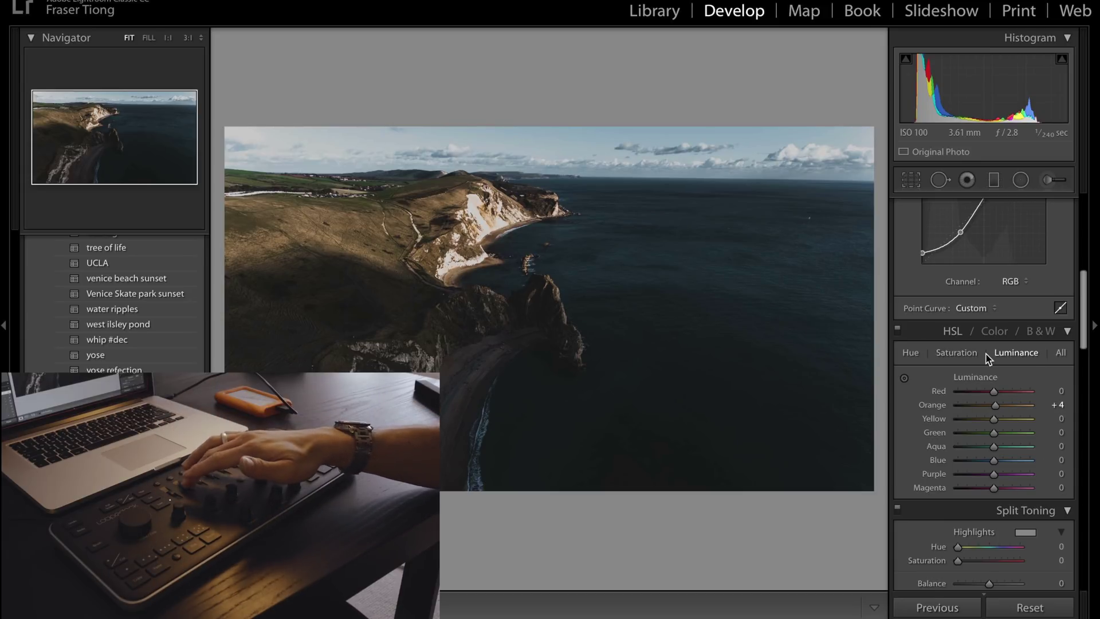
pyautogui.press('+')
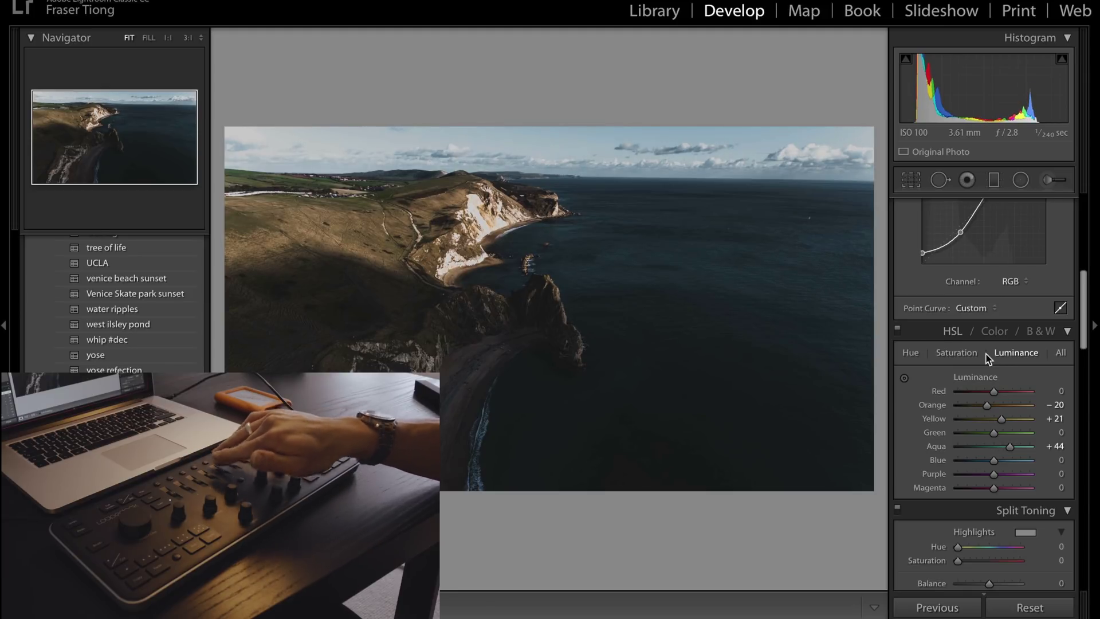
# Set the HSL luminance of Aqua to +52 and of Blue to +22.
pyautogui.press('+')
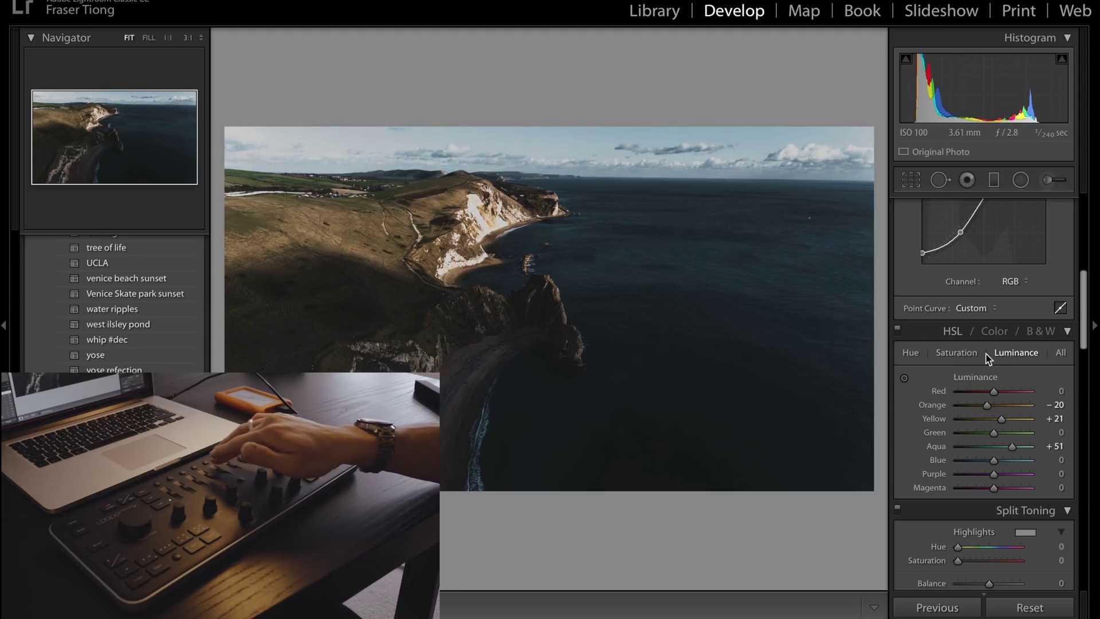
pyautogui.press('+')
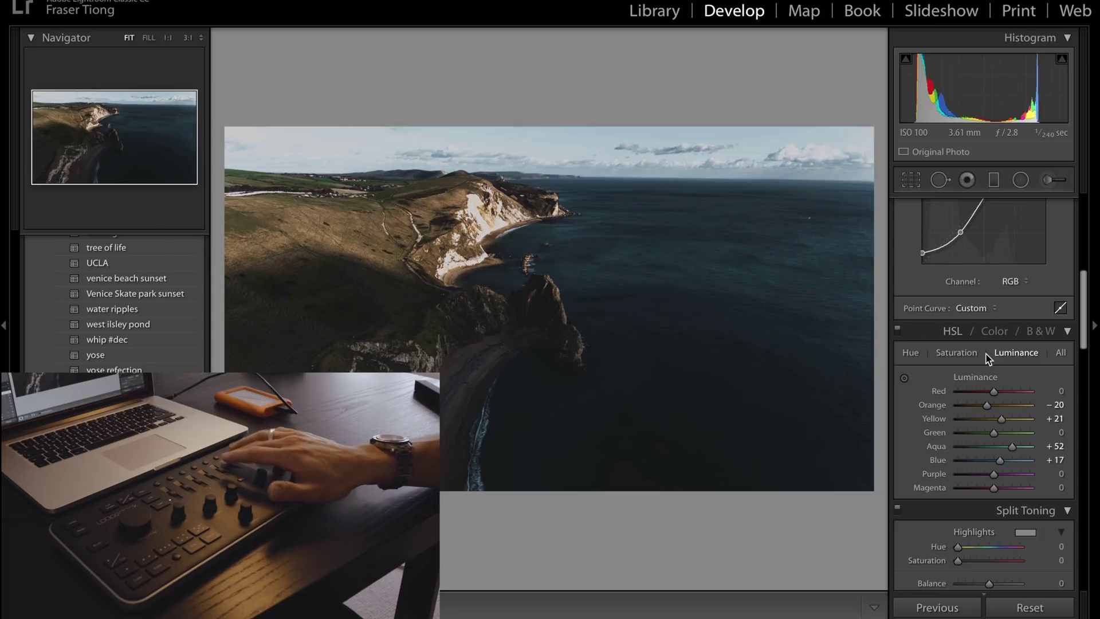
pyautogui.press('-')
pyautogui.press('-')
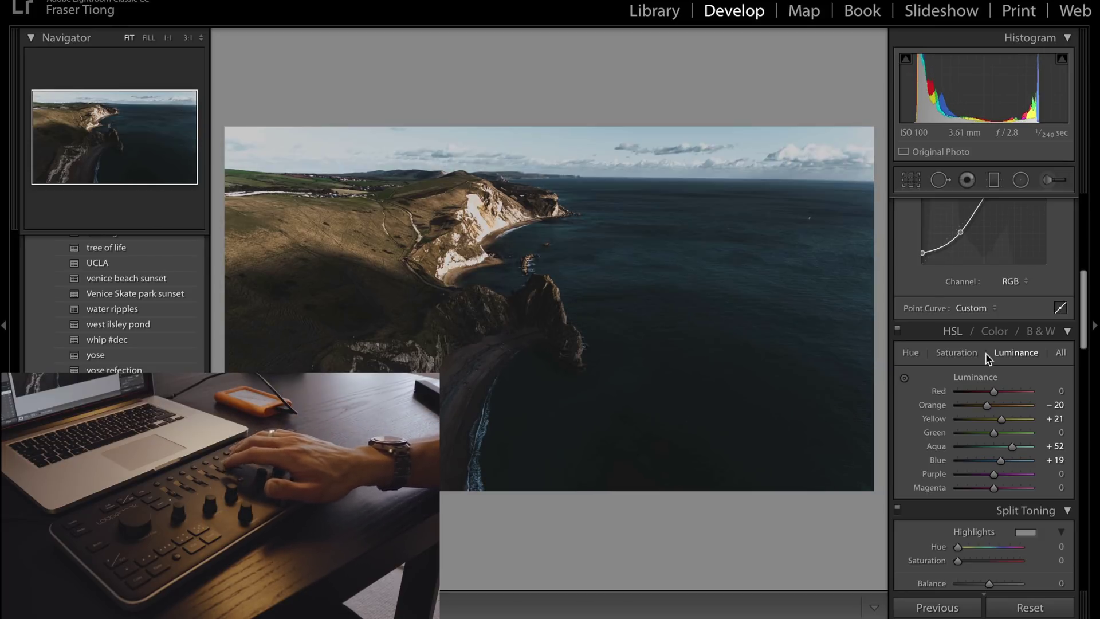
# Review the photo's Basic, Split Toning and Detail settings.
pyautogui.scroll(-1, 987, 358)
pyautogui.scroll(-5, 987, 358)
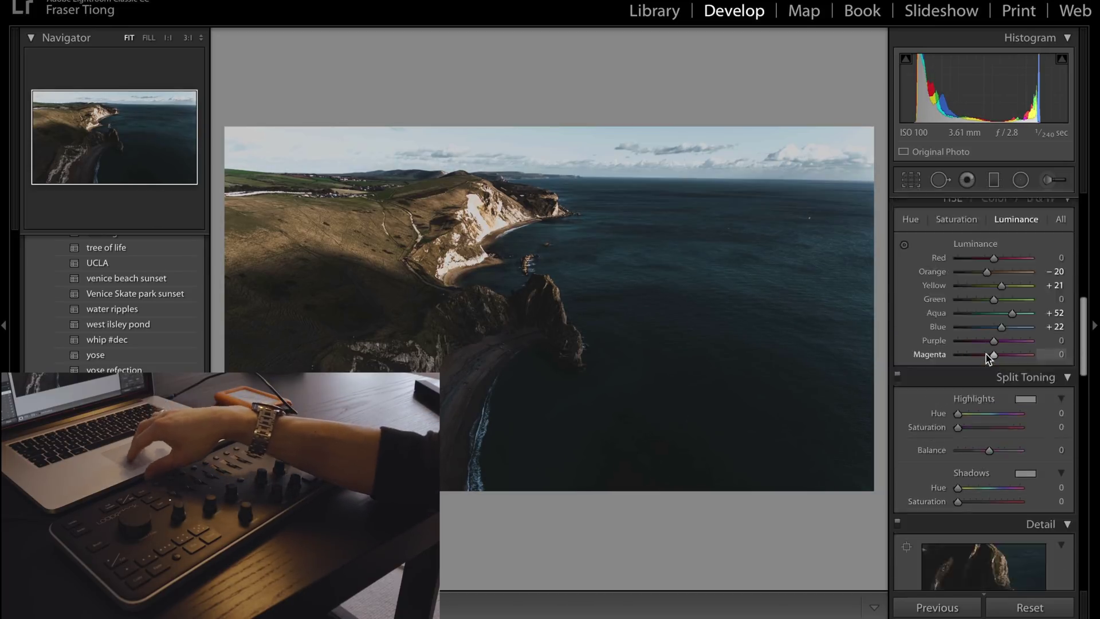
pyautogui.scroll(-2, 984, 438)
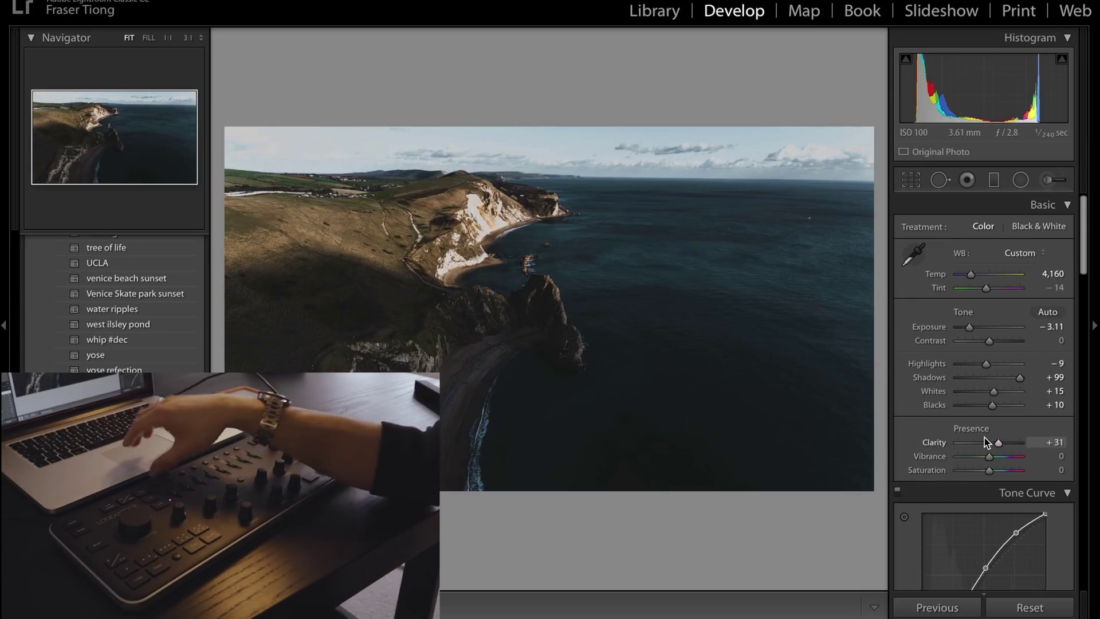
pyautogui.scroll(-15, 985, 440)
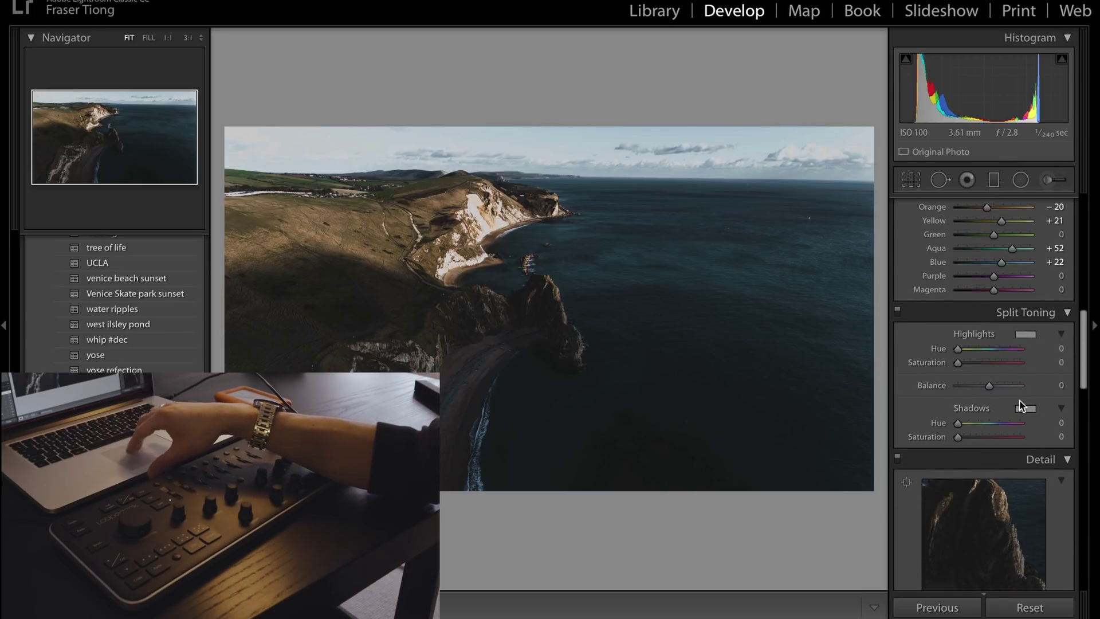
pyautogui.scroll(-5, 1020, 402)
pyautogui.scroll(-2, 987, 452)
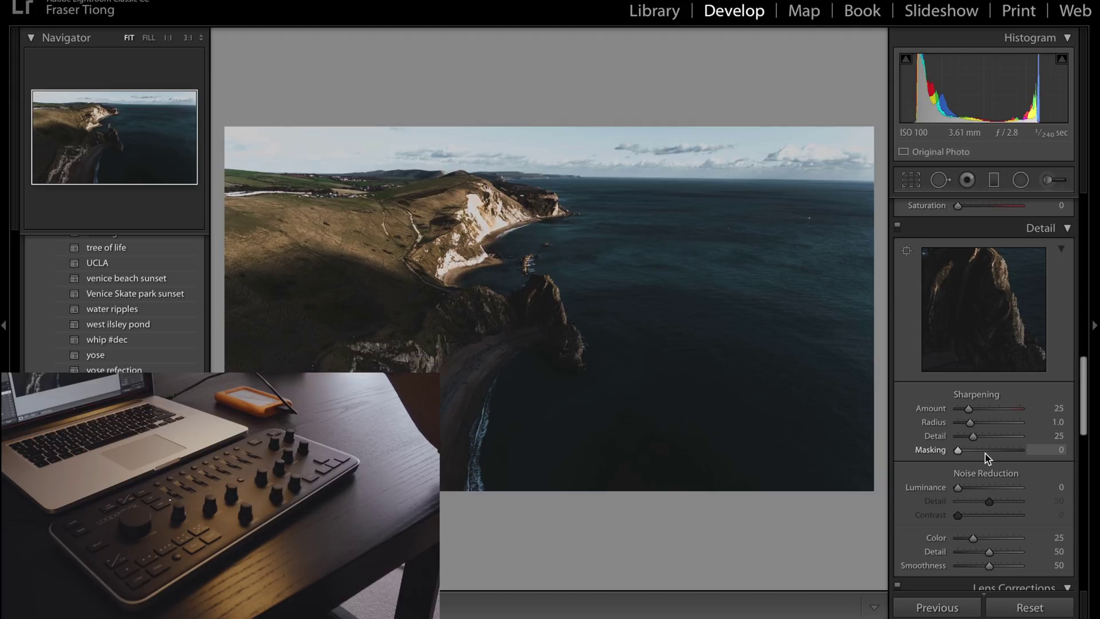
# Raise the photo's Sharpening Amount to 43.
pyautogui.scroll(-2, 987, 457)
pyautogui.moveTo(973, 364); pyautogui.dragTo(981, 368)
pyautogui.scroll(-12, 982, 367)
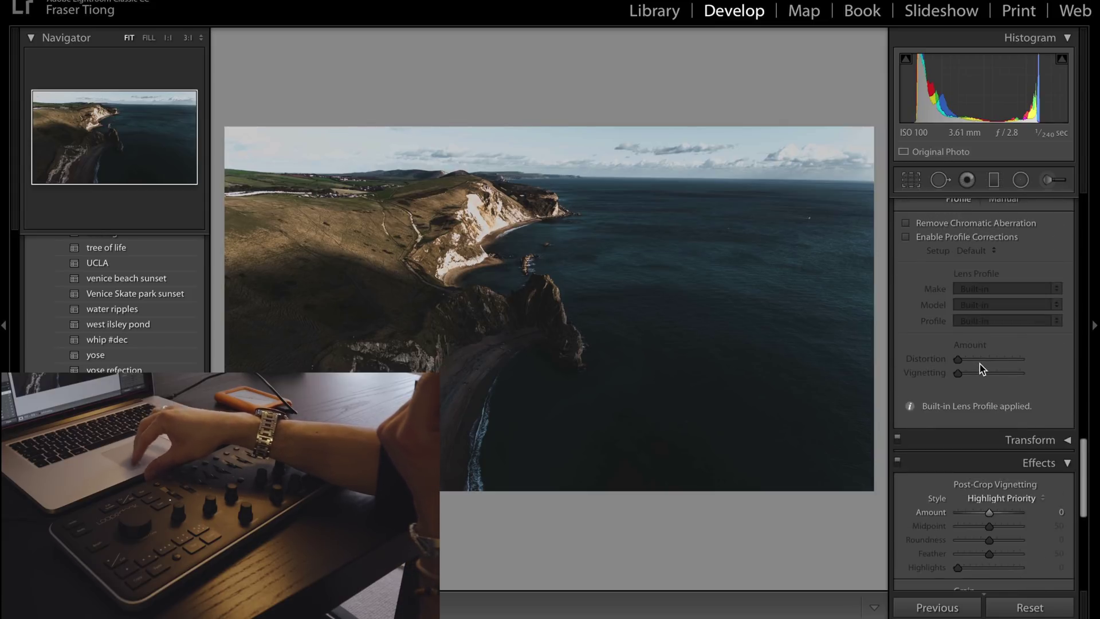
# Add film grain to the photo with a Grain Amount of 30.
pyautogui.scroll(-5, 980, 364)
pyautogui.scroll(-3, 990, 382)
pyautogui.click(970, 397)
pyautogui.moveTo(975, 400); pyautogui.dragTo(977, 400)
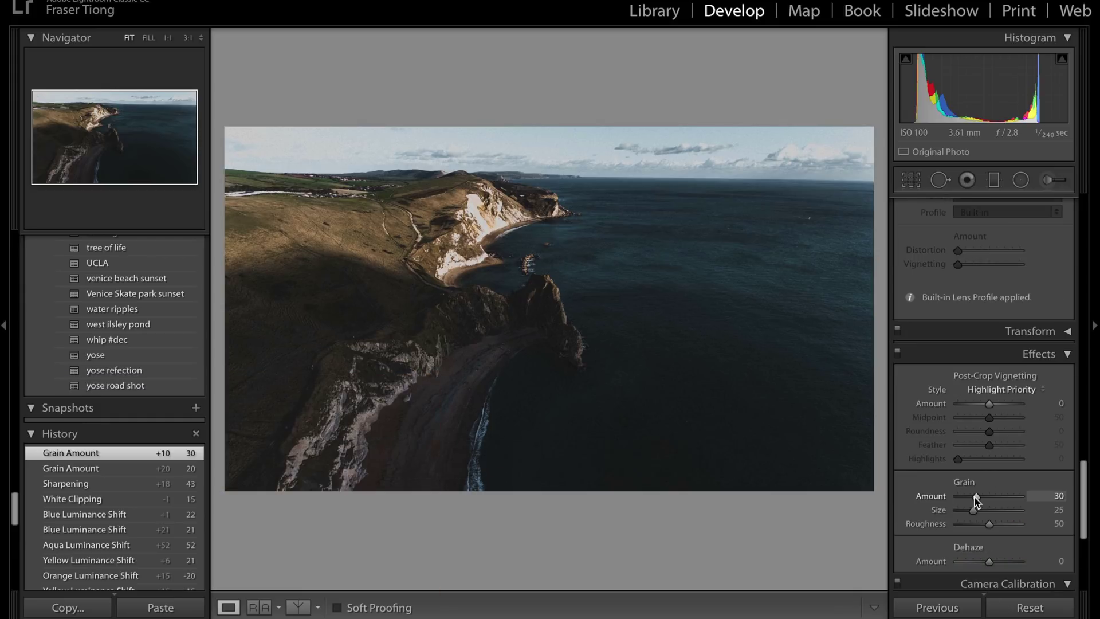
pyautogui.scroll(20, 968, 497)
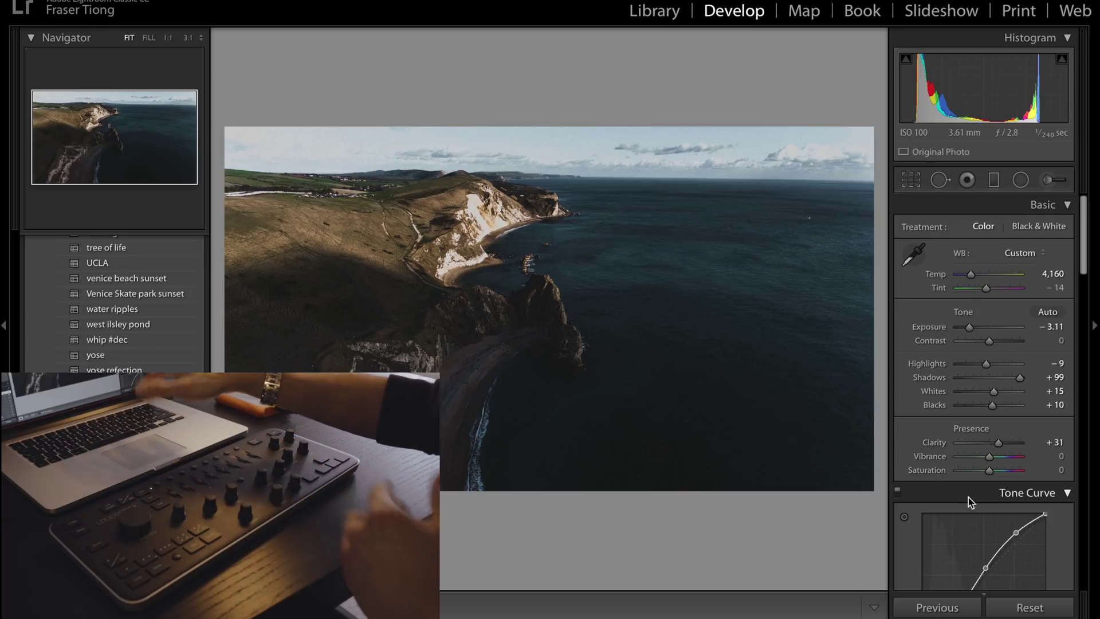
# Place a tilted graduated filter across the cliffs and sea with Exposure 0.63 and Shadows 48, and shift it slightly upward.
pyautogui.click(994, 180)
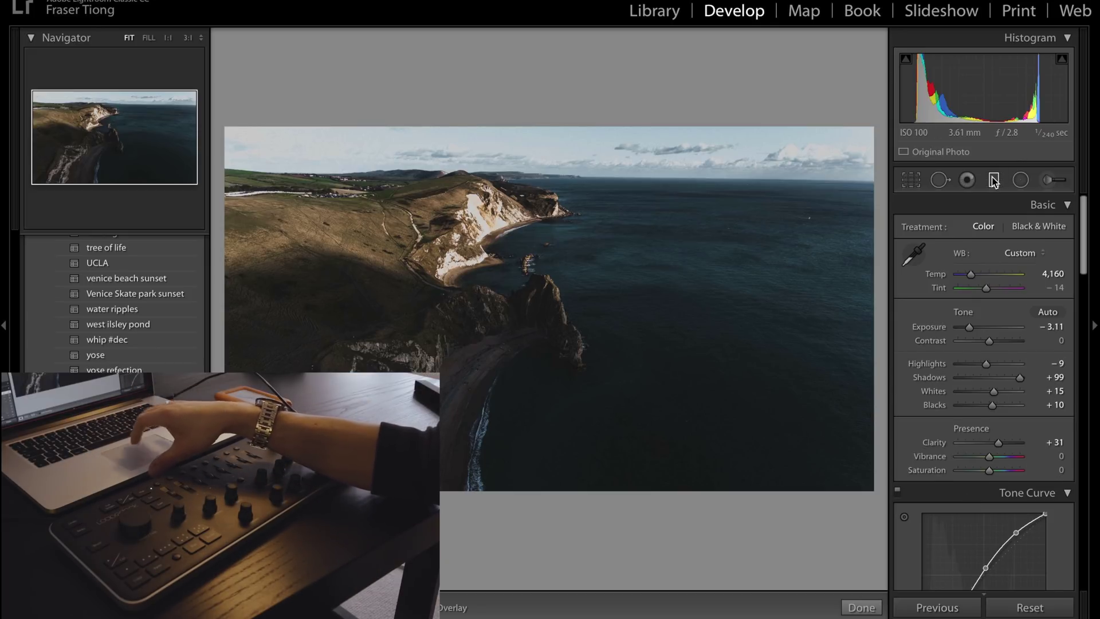
pyautogui.moveTo(548, 359); pyautogui.dragTo(507, 230)
pyautogui.moveTo(994, 282); pyautogui.dragTo(996, 282)
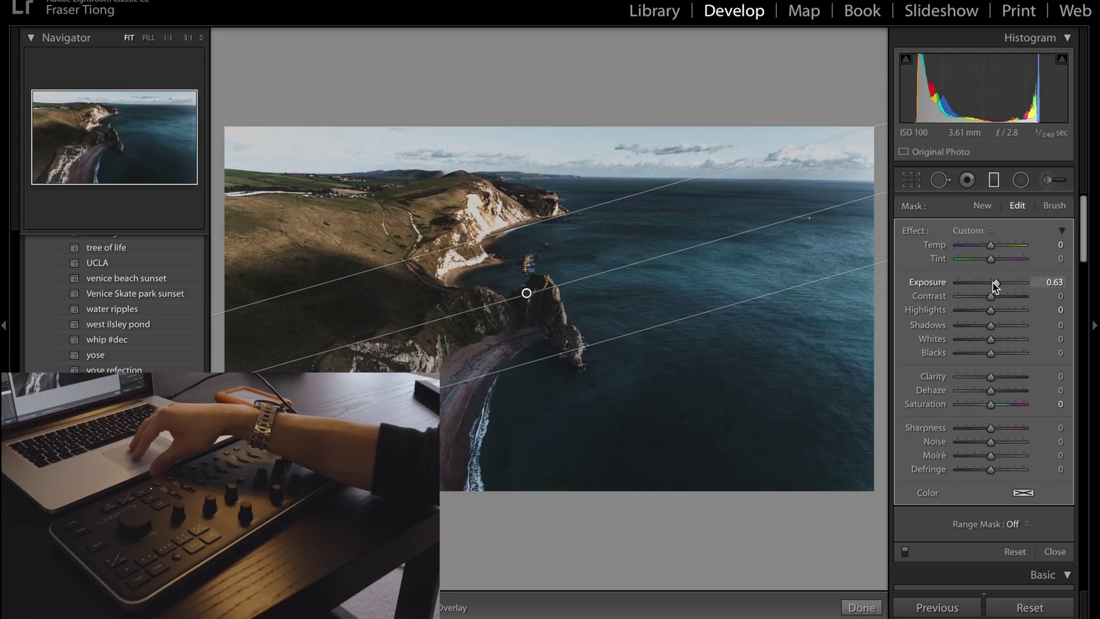
pyautogui.moveTo(991, 325); pyautogui.dragTo(1007, 327)
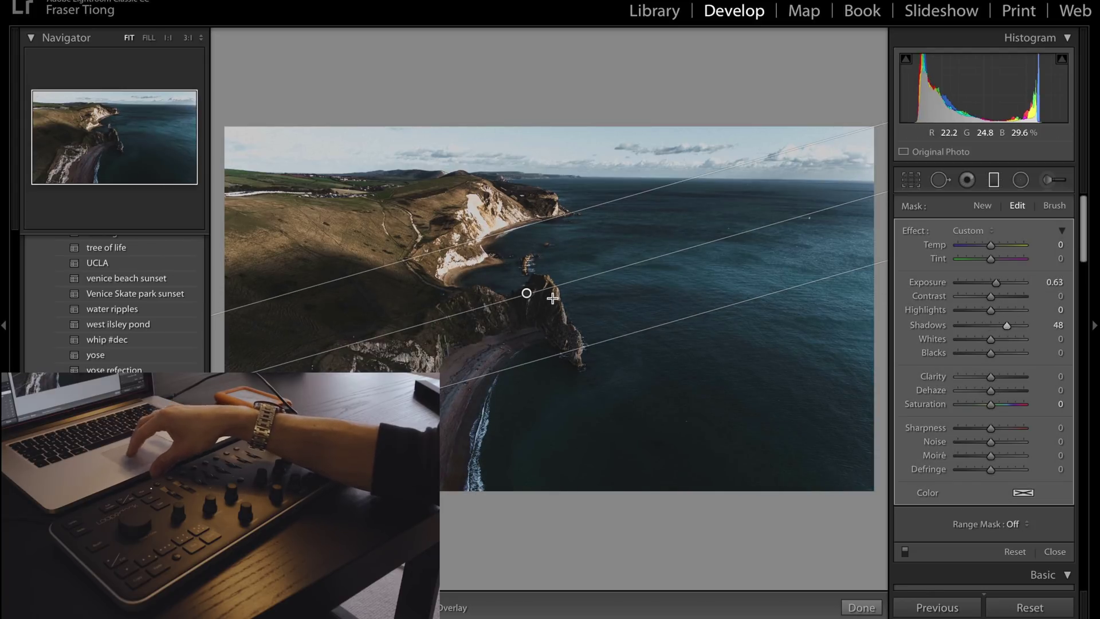
pyautogui.moveTo(527, 295); pyautogui.dragTo(512, 276)
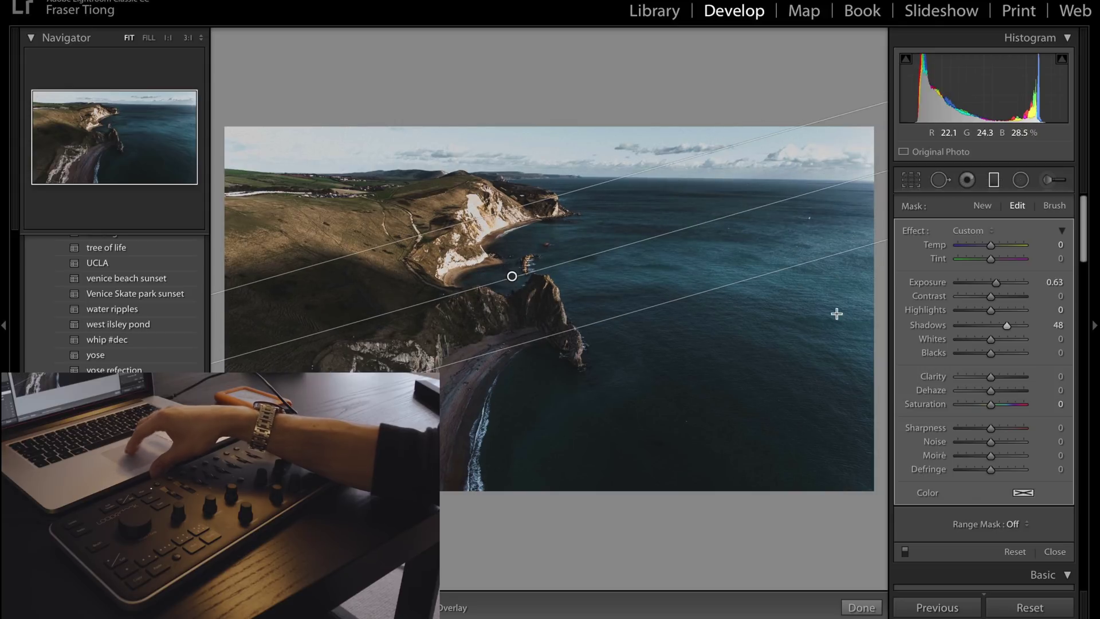
pyautogui.click(861, 607)
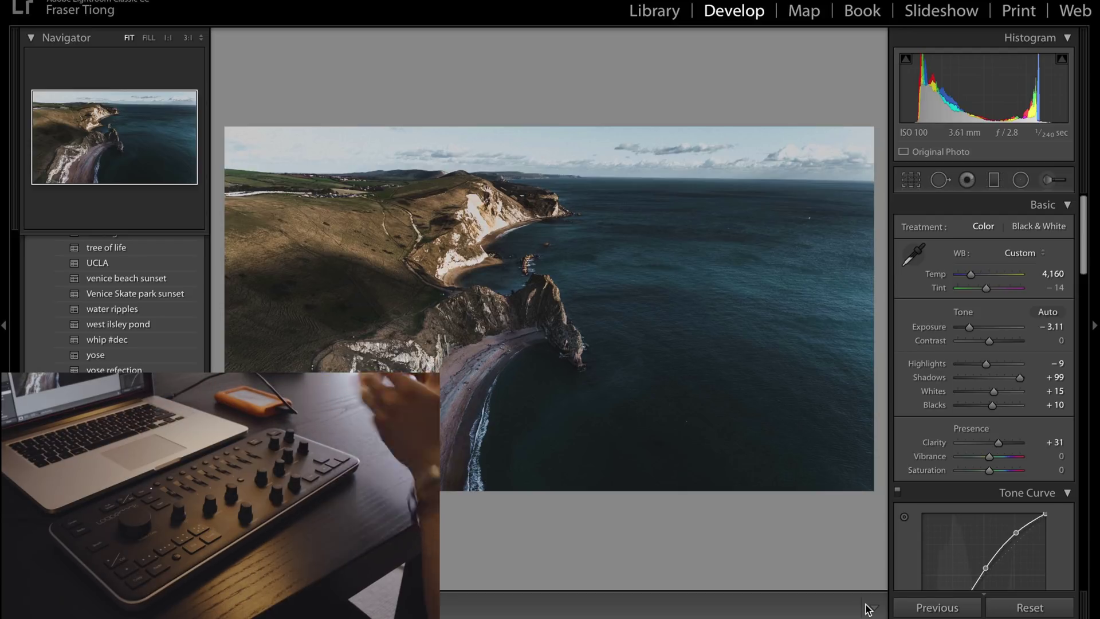
# Set the Whites to +31 and compare the photo in a split before/after view.
pyautogui.moveTo(994, 391); pyautogui.dragTo(999, 390)
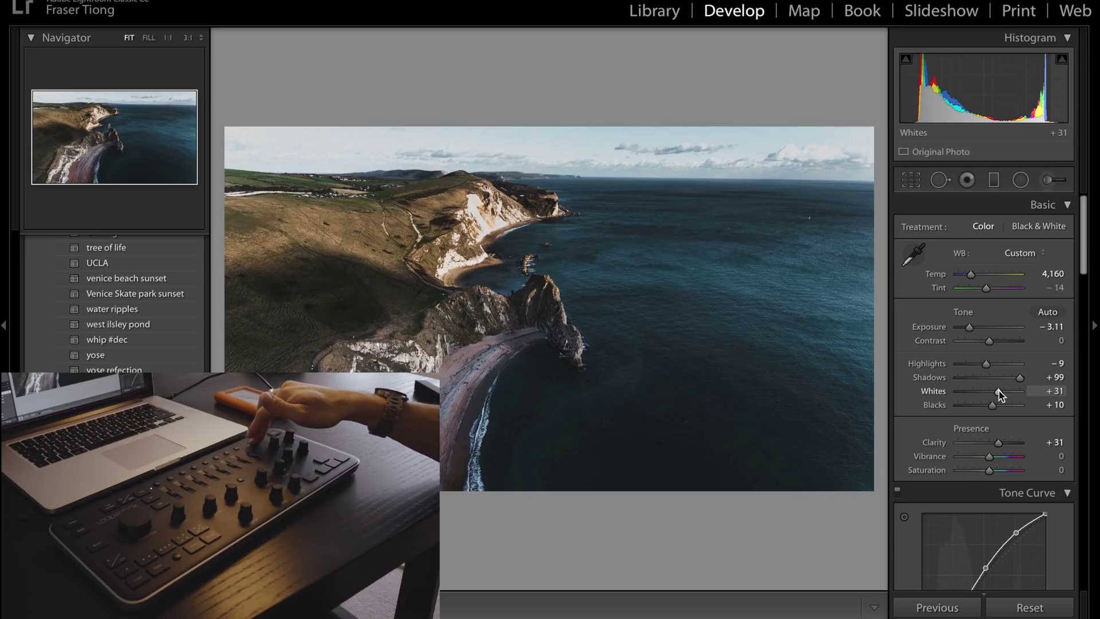
pyautogui.hotkey('shift', 'y')
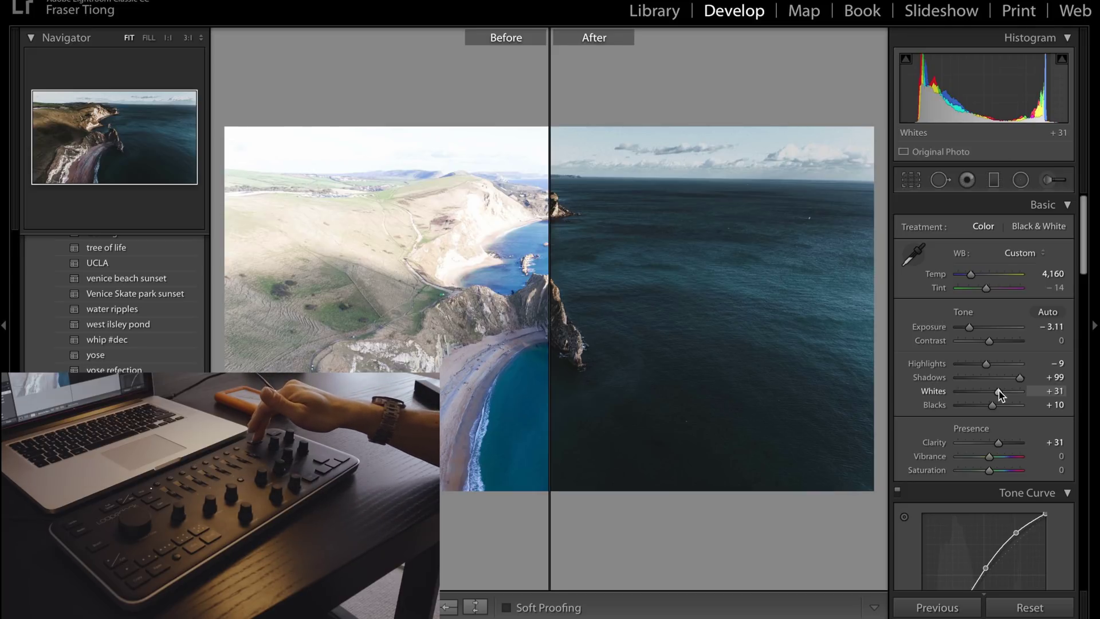
pyautogui.press('y')
pyautogui.press('y')
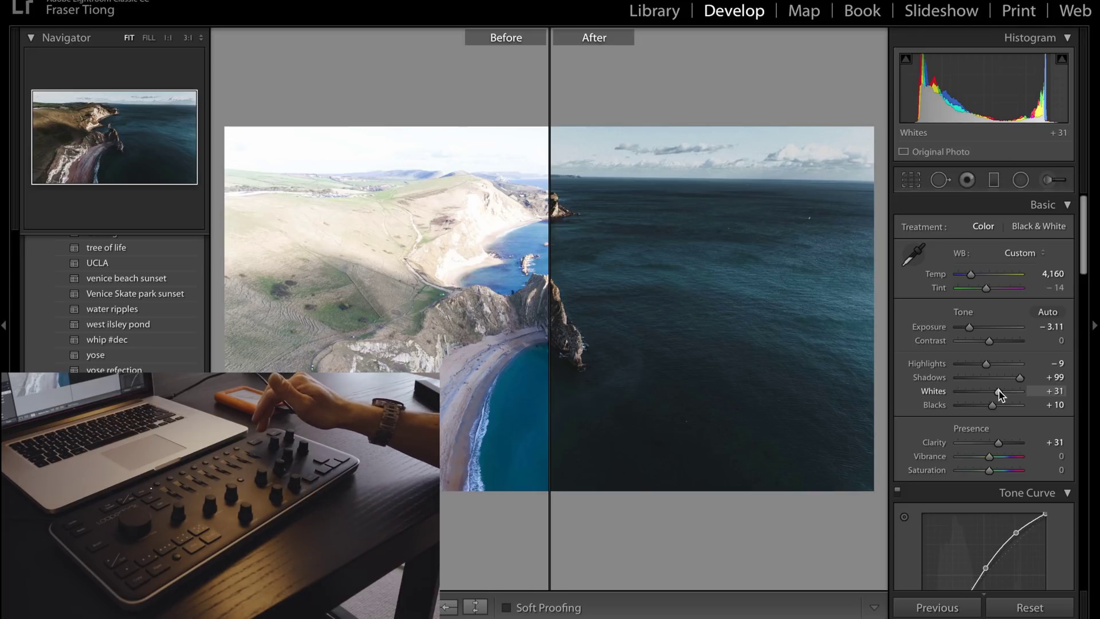
pyautogui.press('y')
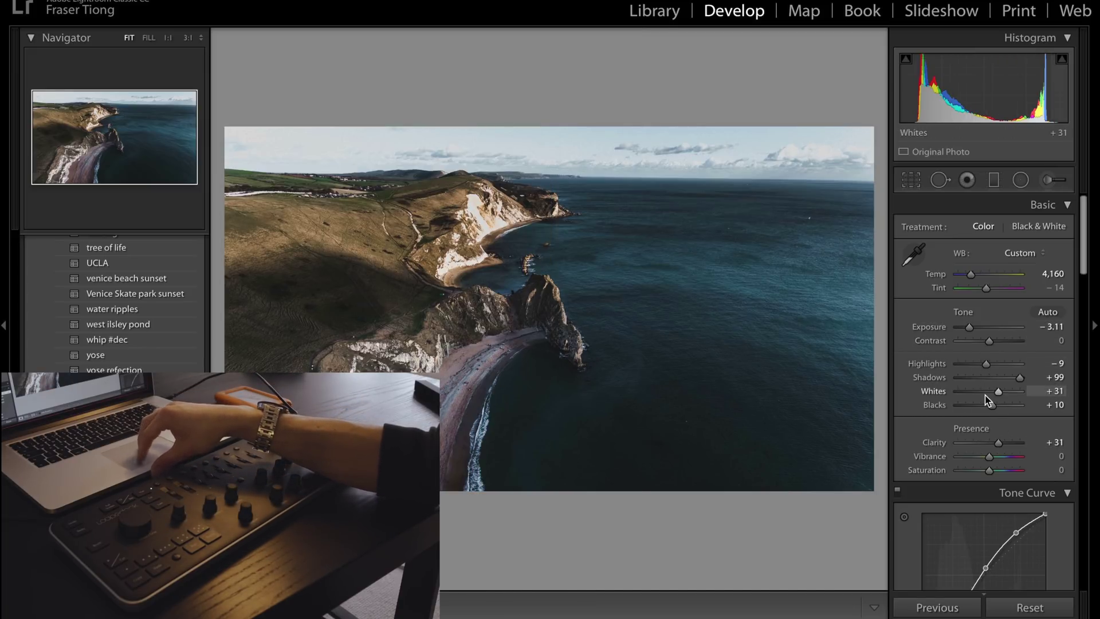
# Paint the shaded hillside with the Adjustment Brush and lower its Exposure to darken it.
pyautogui.click(1044, 178)
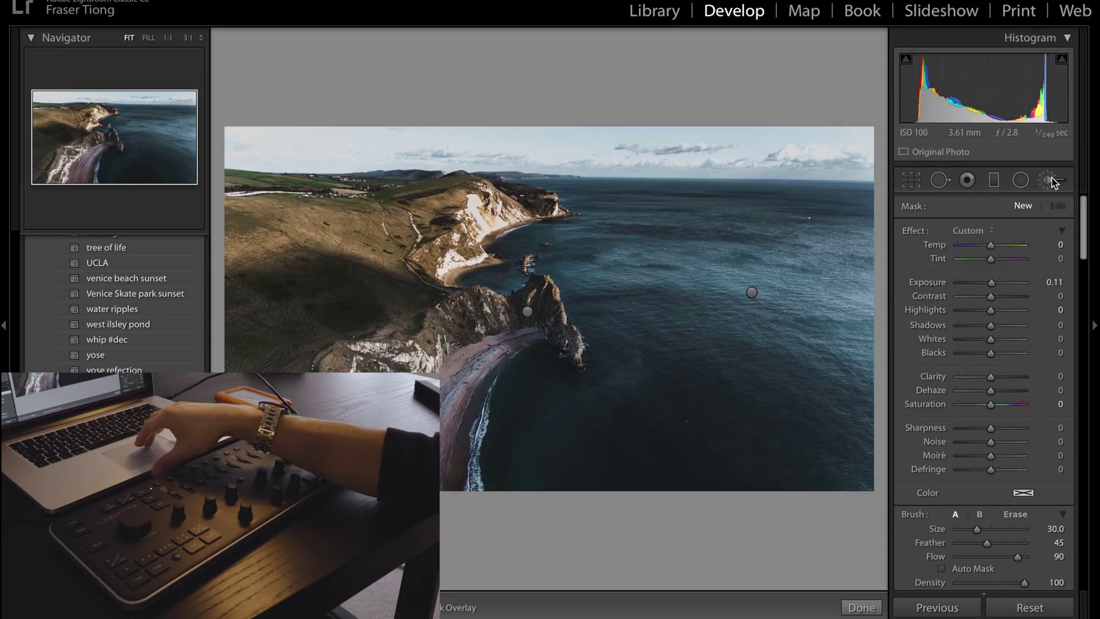
pyautogui.scroll(-3, 355, 355)
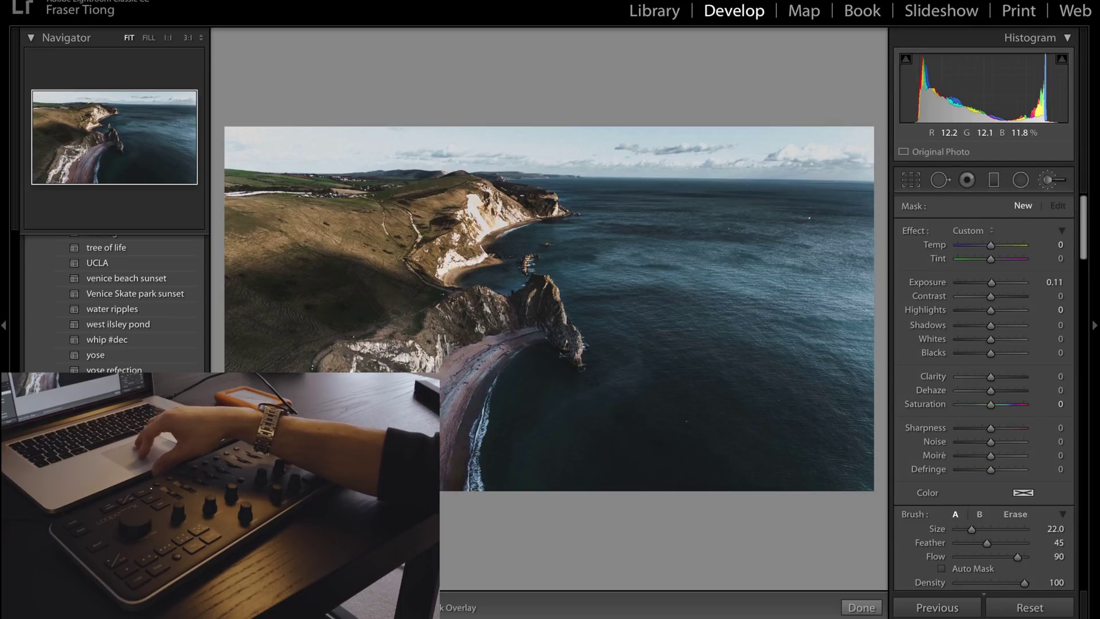
pyautogui.moveTo(984, 282); pyautogui.dragTo(979, 281)
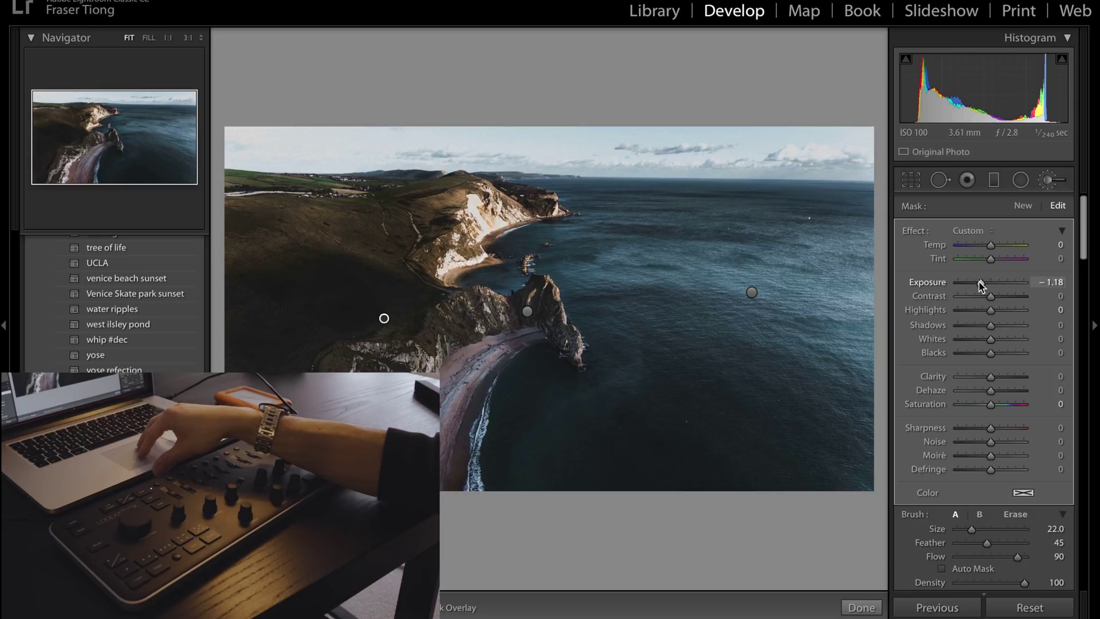
pyautogui.click(865, 607)
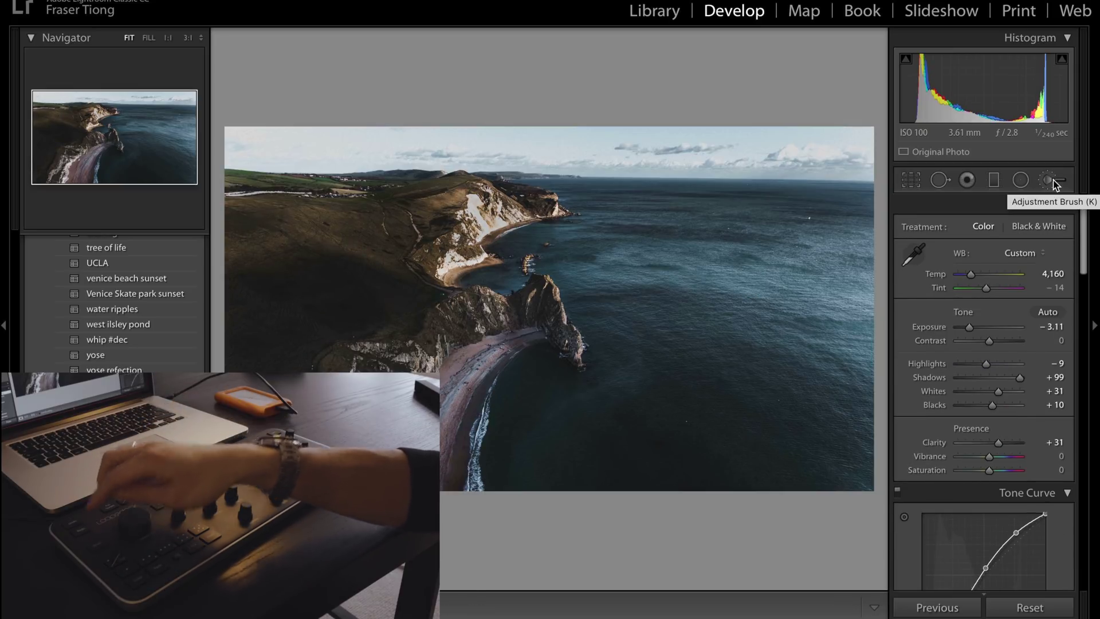
# Brush a new adjustment over the rocks beside the beach and raise its Clarity to about 22.
pyautogui.click(1054, 181)
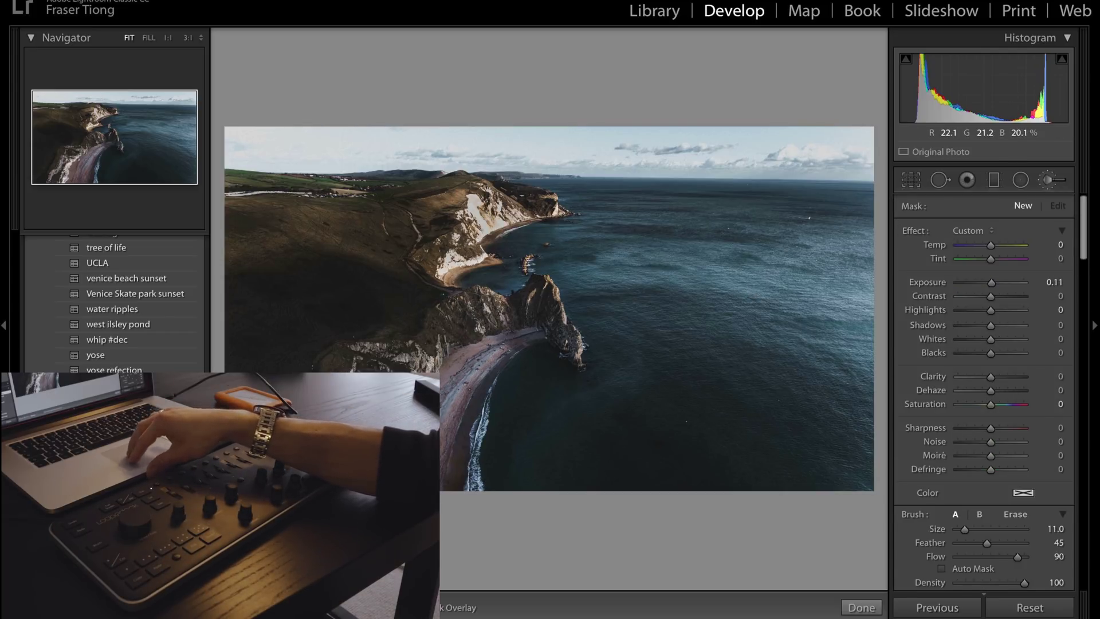
pyautogui.click(475, 325)
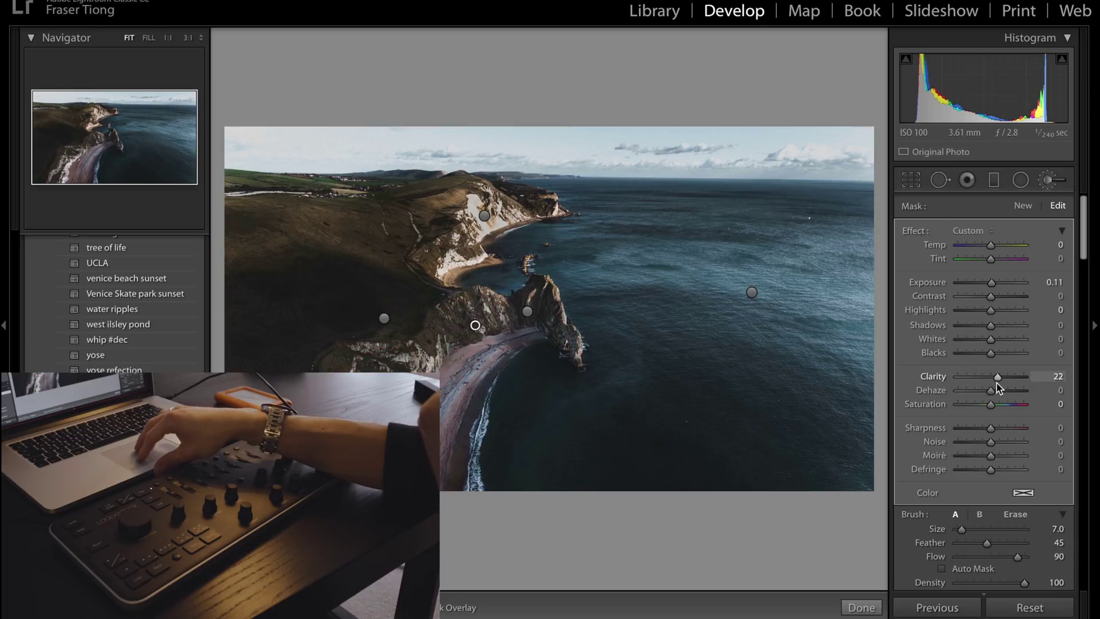
pyautogui.moveTo(997, 382); pyautogui.dragTo(997, 383)
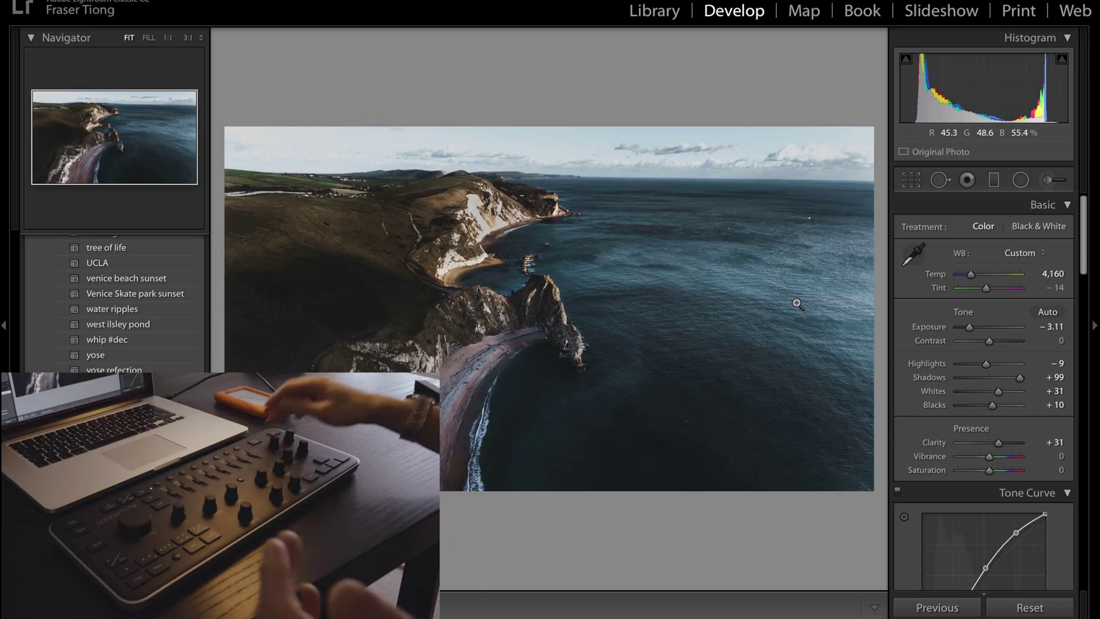
# Compare the graded photo with the original in the split before/after view and in the full-frame Before view.
pyautogui.hotkey('shift', 'y')
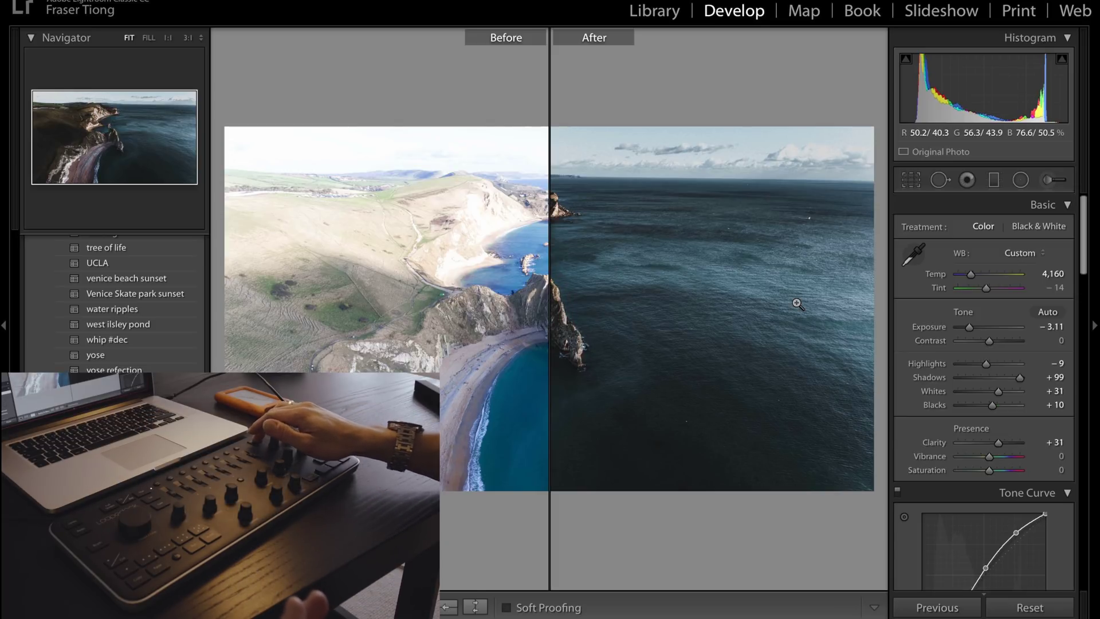
pyautogui.hotkey('shift', 'y')
pyautogui.hotkey('shift', 'y')
pyautogui.hotkey('shift', 'y')
pyautogui.hotkey('shift', 'y')
pyautogui.hotkey('shift', 'y')
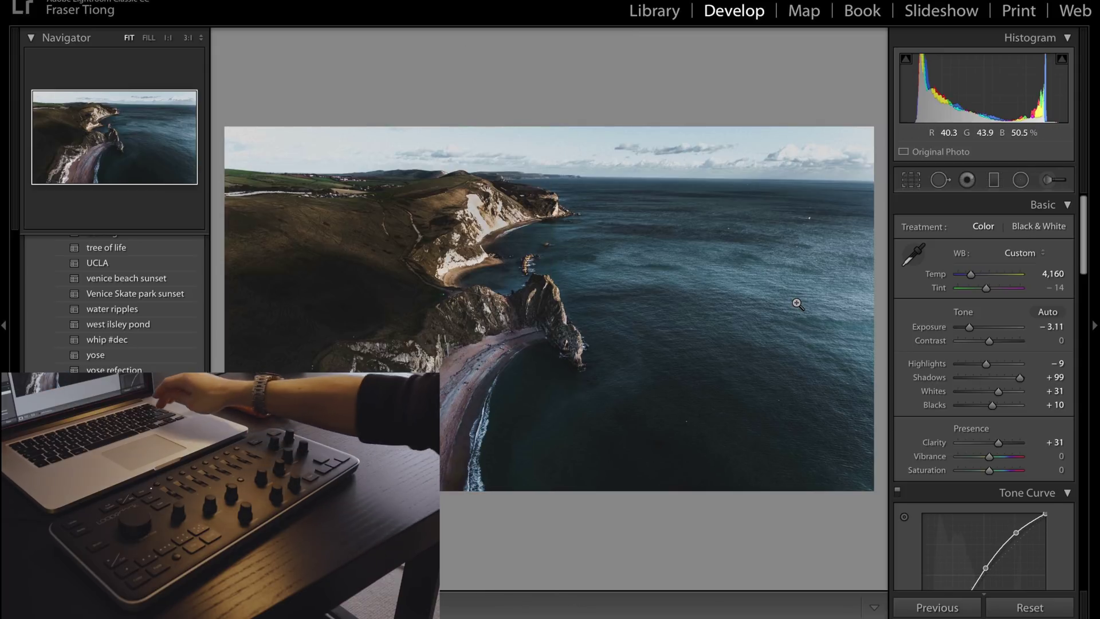
pyautogui.press('\\')
pyautogui.press('\\')
pyautogui.press('\\')
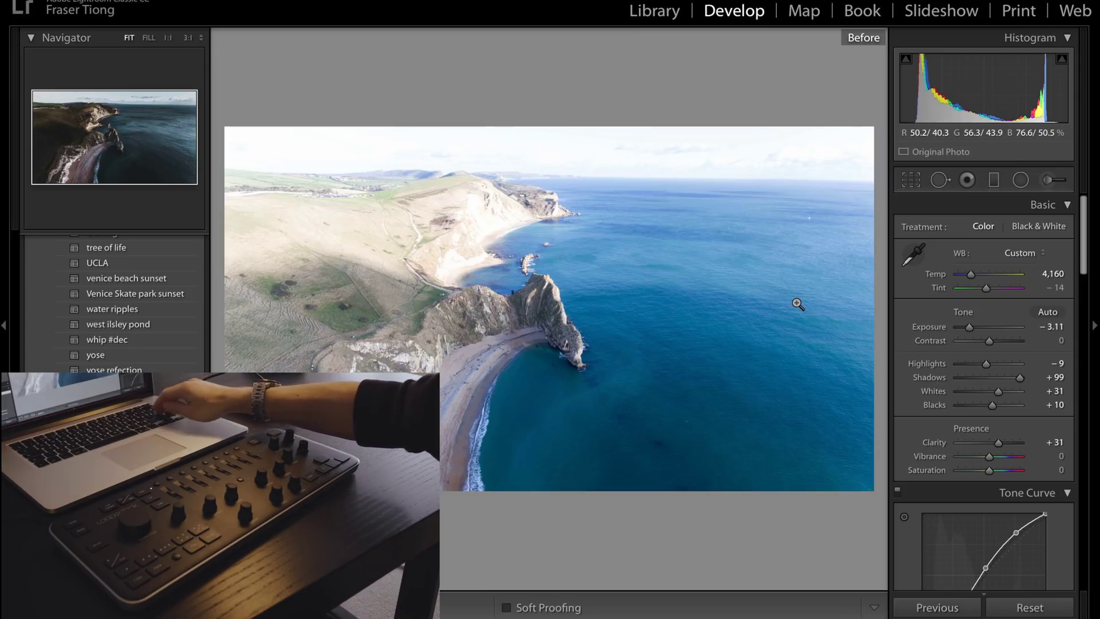
pyautogui.press('\\')
pyautogui.press('\\')
pyautogui.press('\\')
pyautogui.press('\\')
pyautogui.press('\\')
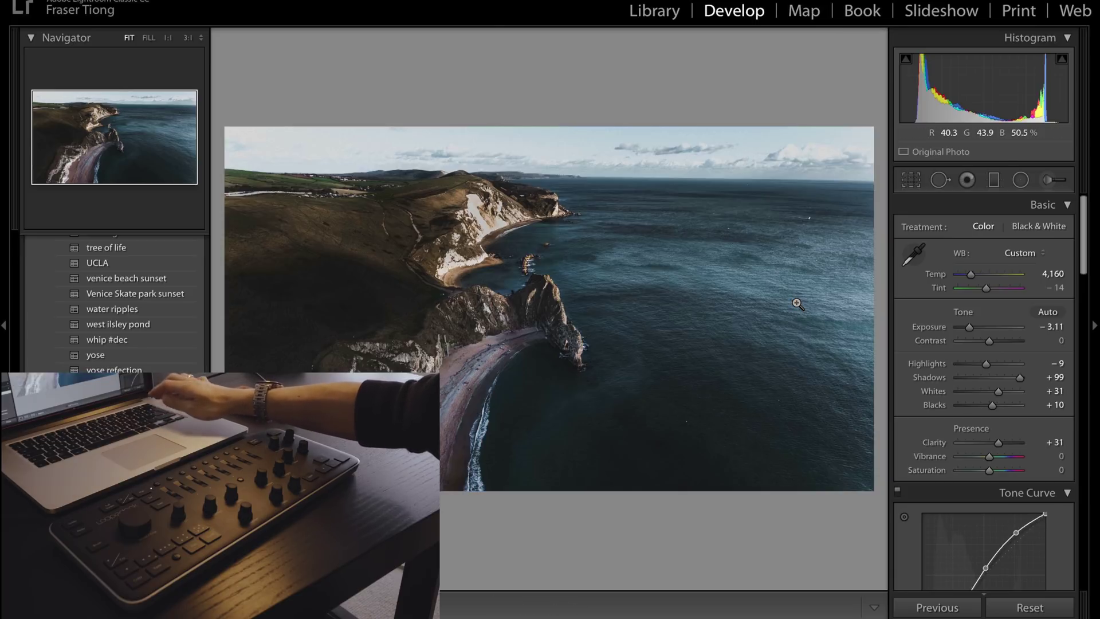
pyautogui.press('\\')
pyautogui.press('\\')
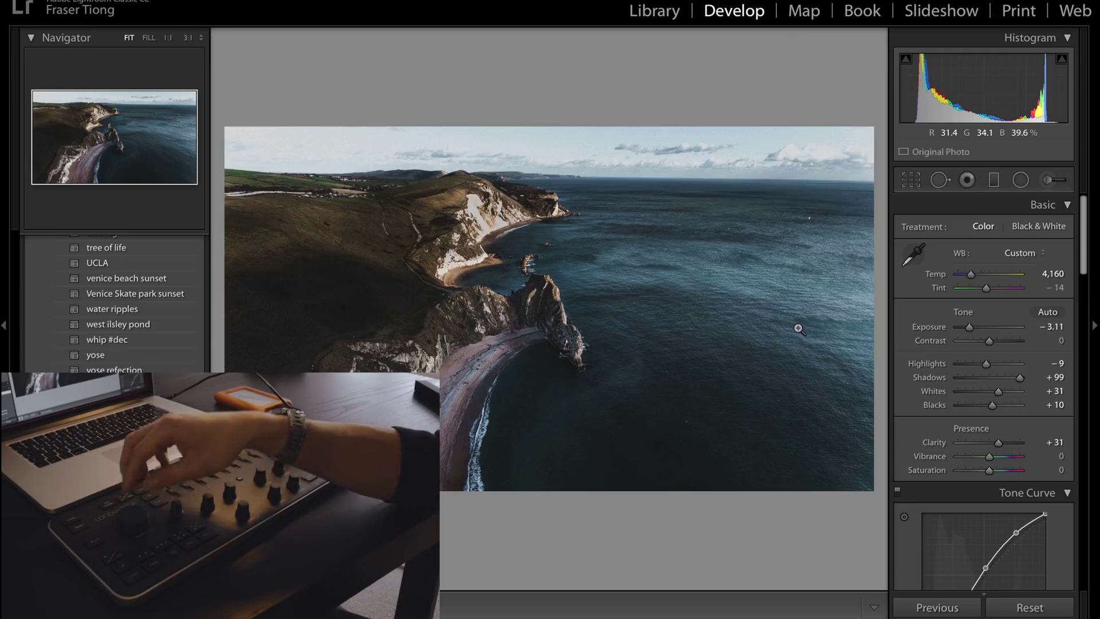
# Straighten the photo to an angle of 0.55 with the crop kept at the original aspect ratio.
pyautogui.press('r')
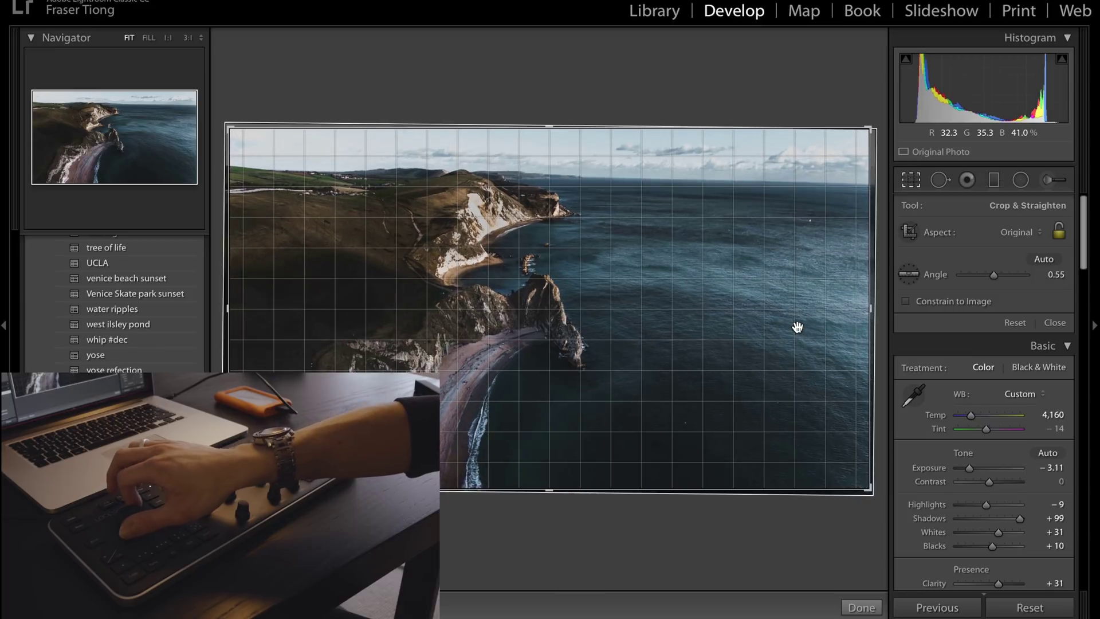
pyautogui.press('r')
pyautogui.press('r')
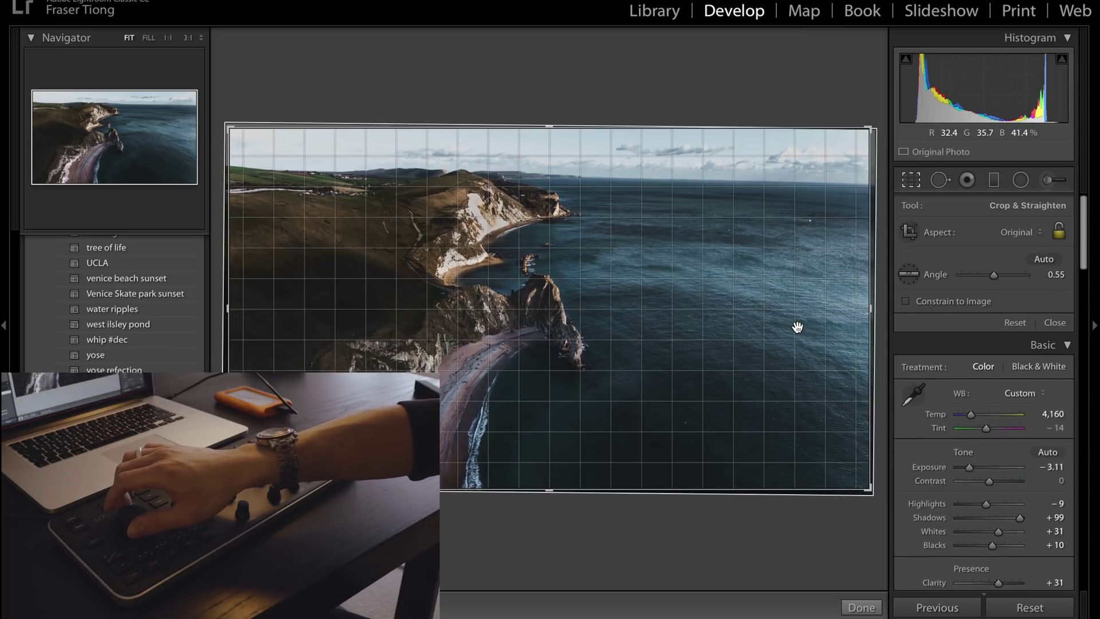
pyautogui.press('Return')
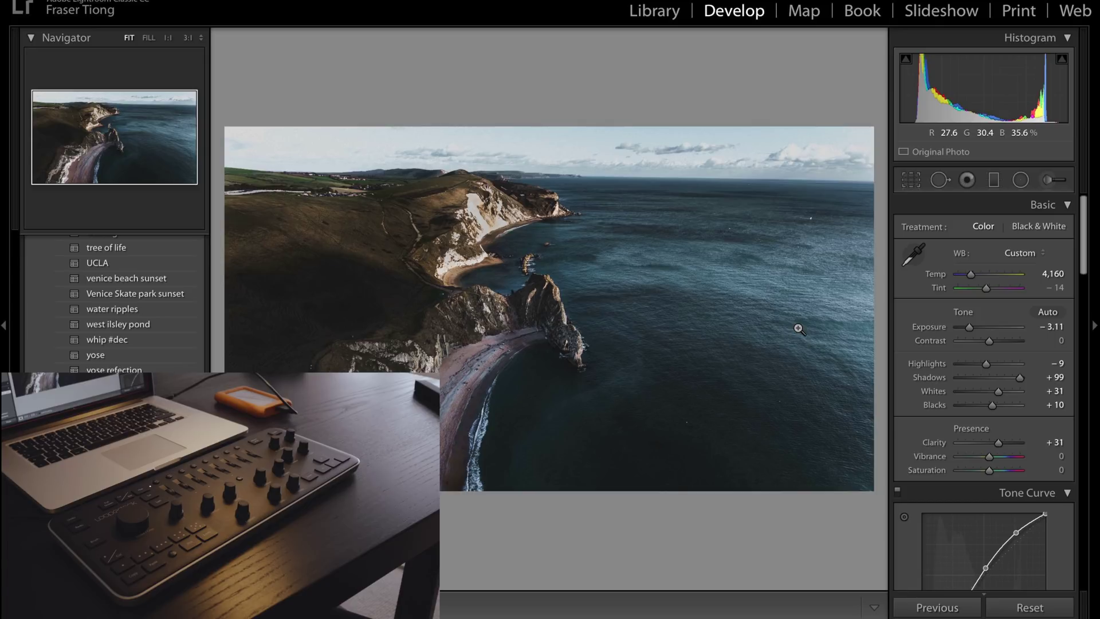
# Export the photo as a JPG to the Desktop folder, keeping its original file name.
pyautogui.press('shift')
pyautogui.press('super+shift+e')
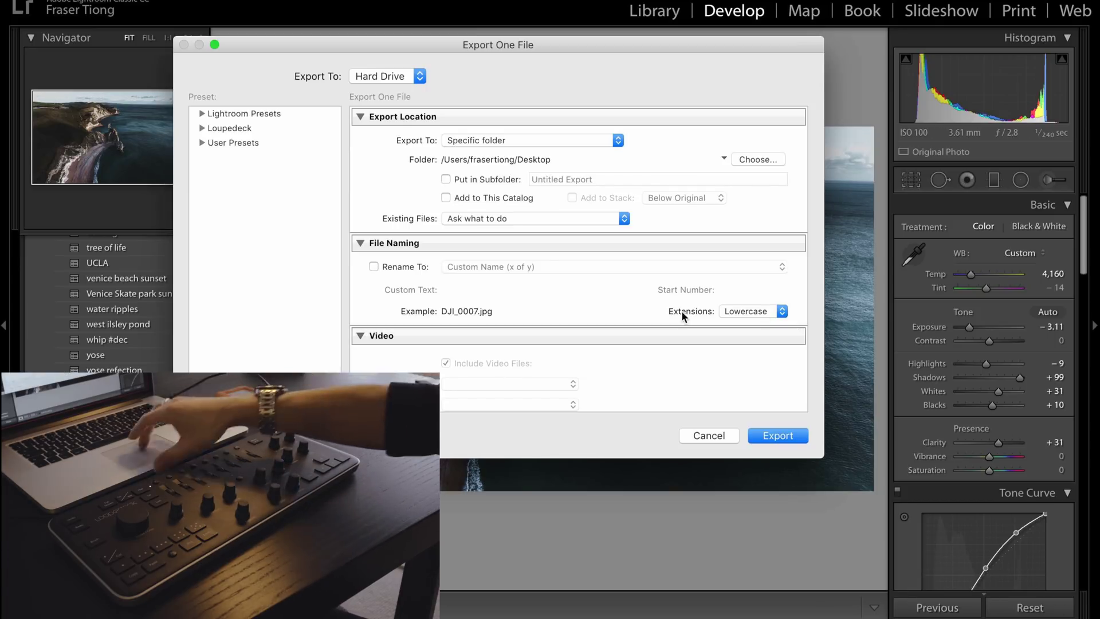
pyautogui.scroll(-10, 682, 311)
pyautogui.scroll(7, 682, 311)
pyautogui.scroll(-5, 682, 311)
pyautogui.click(775, 439)
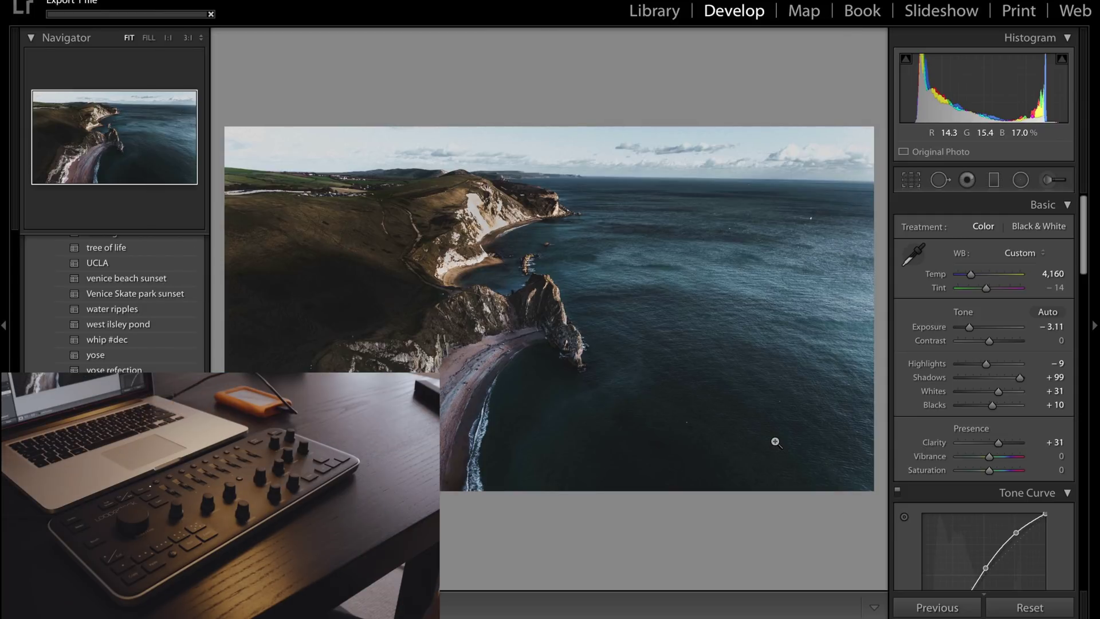